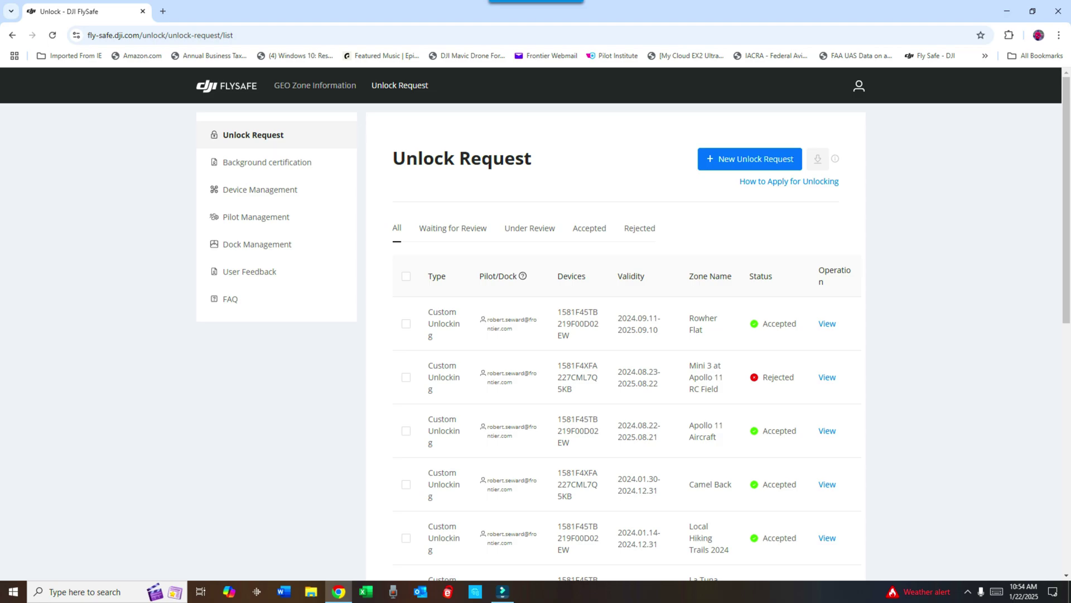
Begin a new unlock request and accept the Unlocking Request Notice terms
left_click(750, 158)
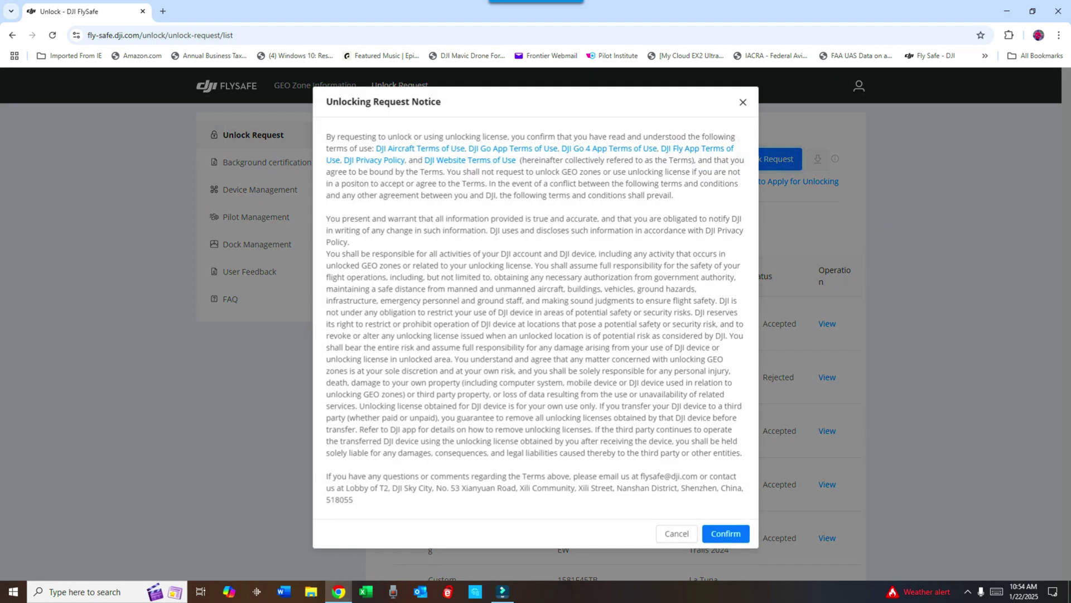
left_click(726, 534)
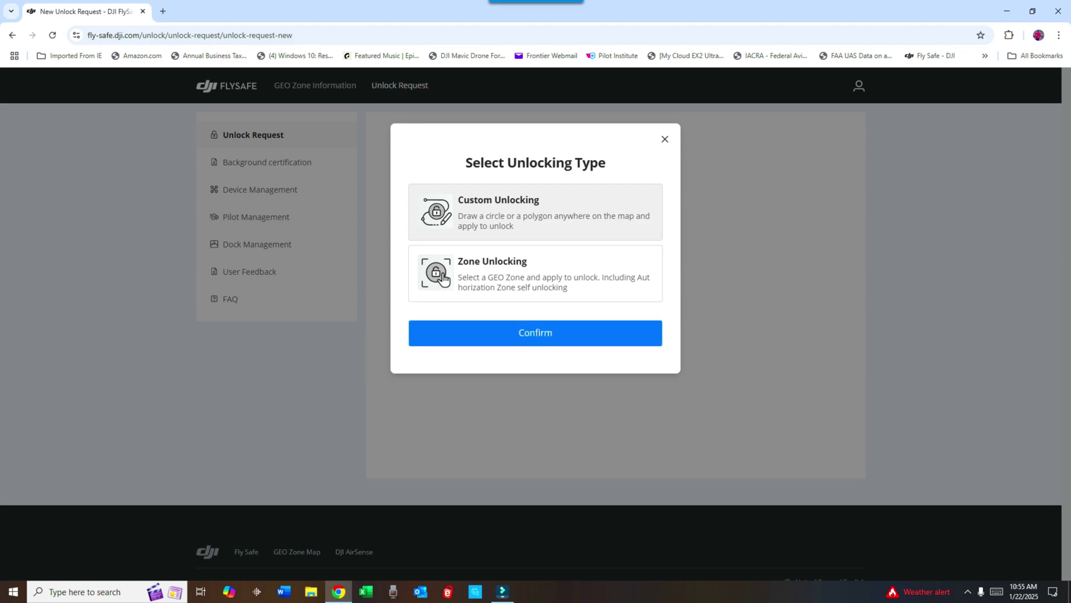
Confirm Custom Unlocking and select the DJI Mini 3 Pro with its serial number
left_click(534, 333)
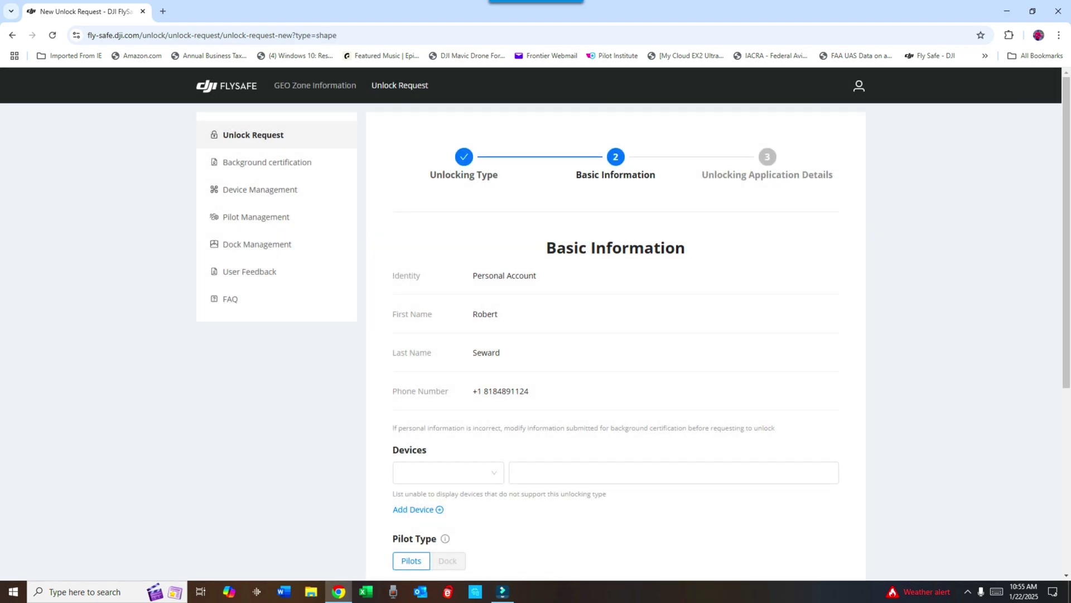
scroll(616, 335, "down", 2)
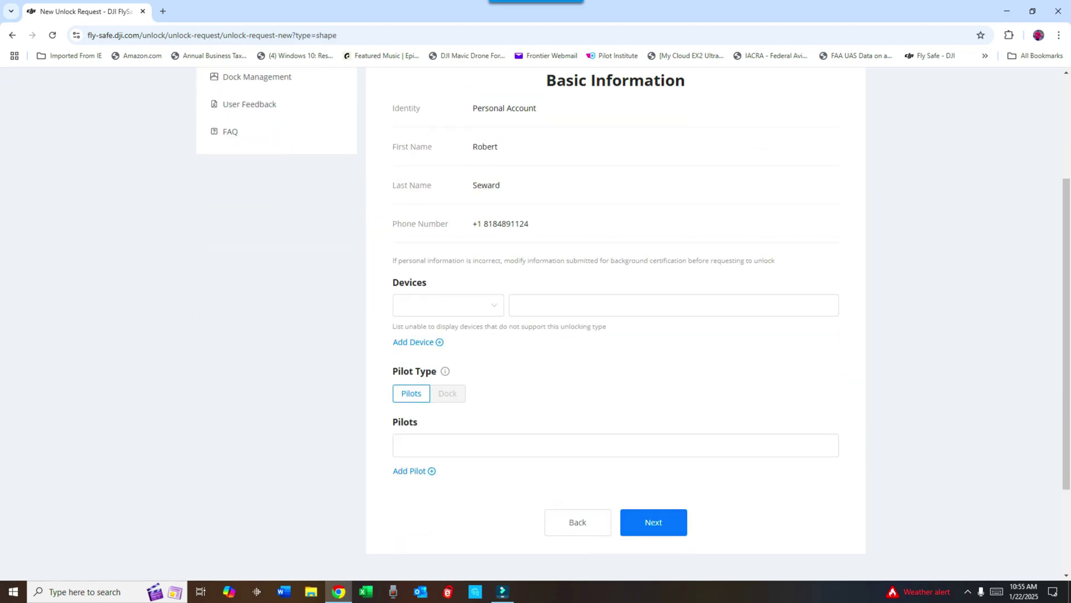
left_click(448, 305)
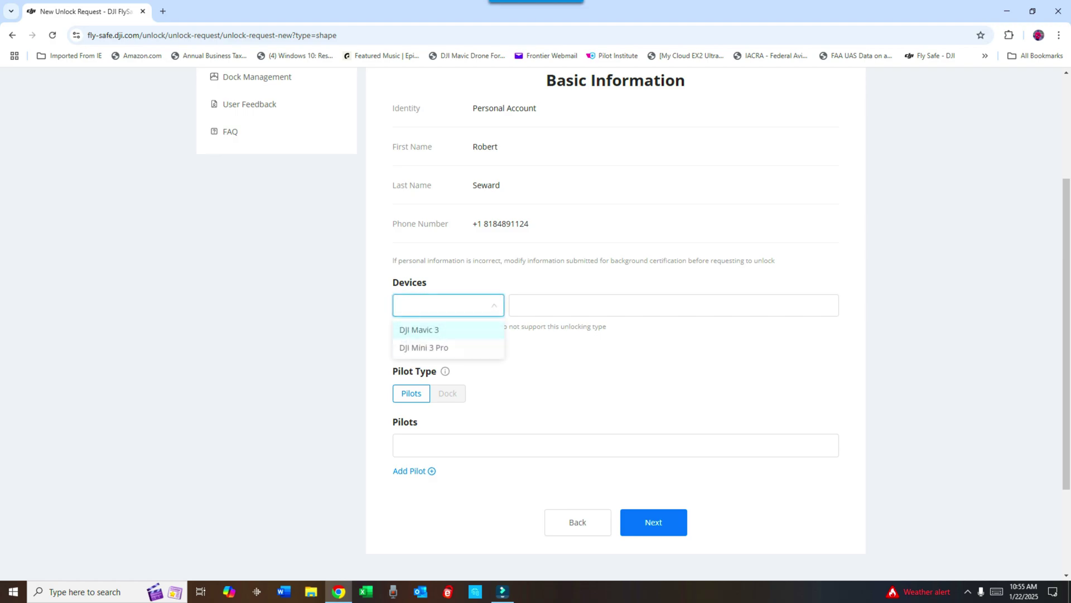
left_click(424, 348)
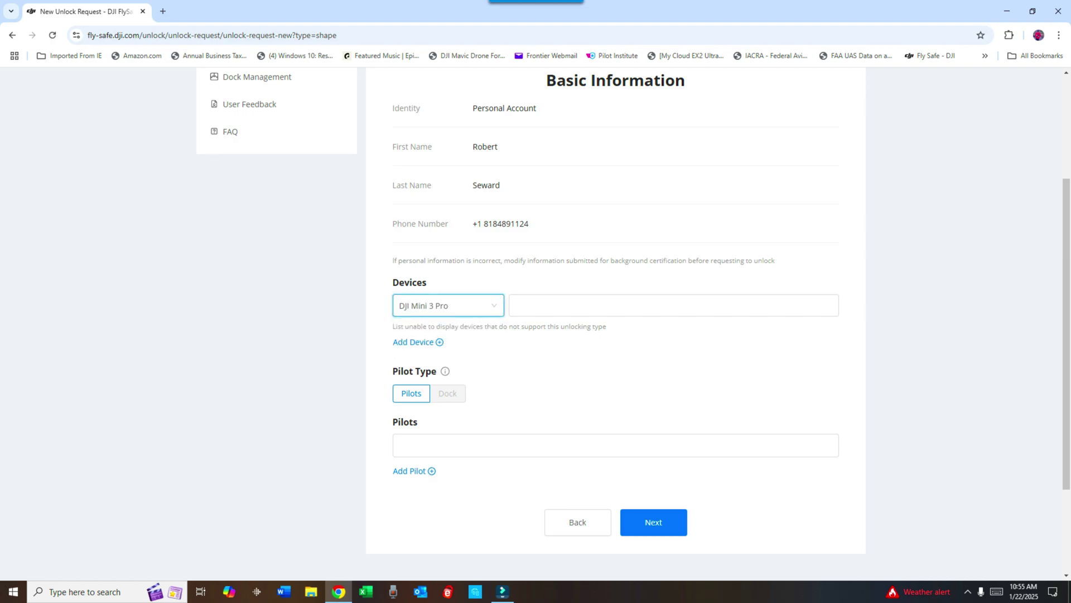
left_click(674, 305)
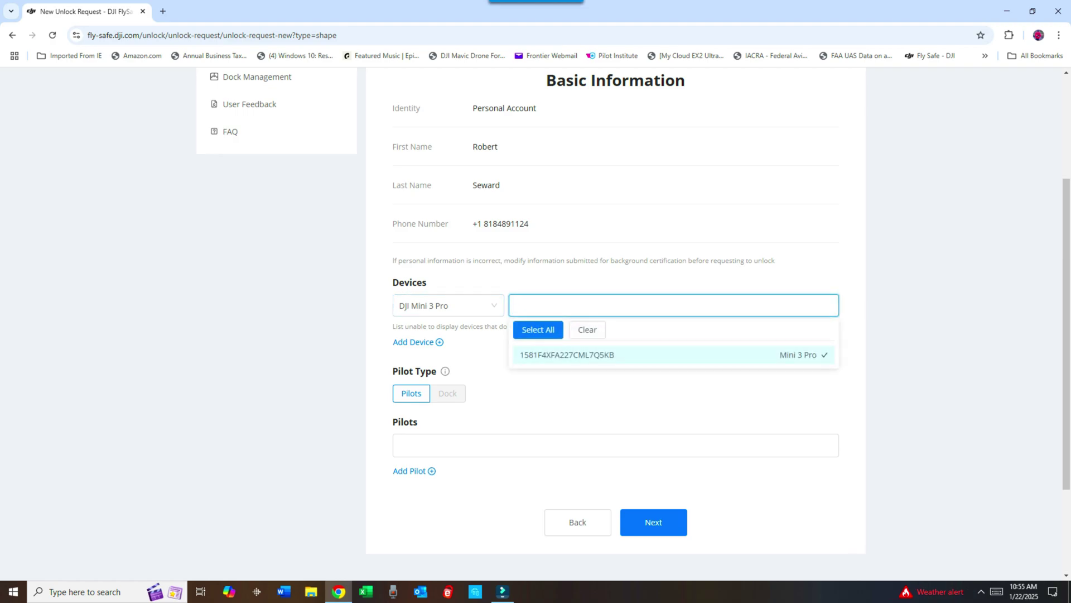
left_click(566, 353)
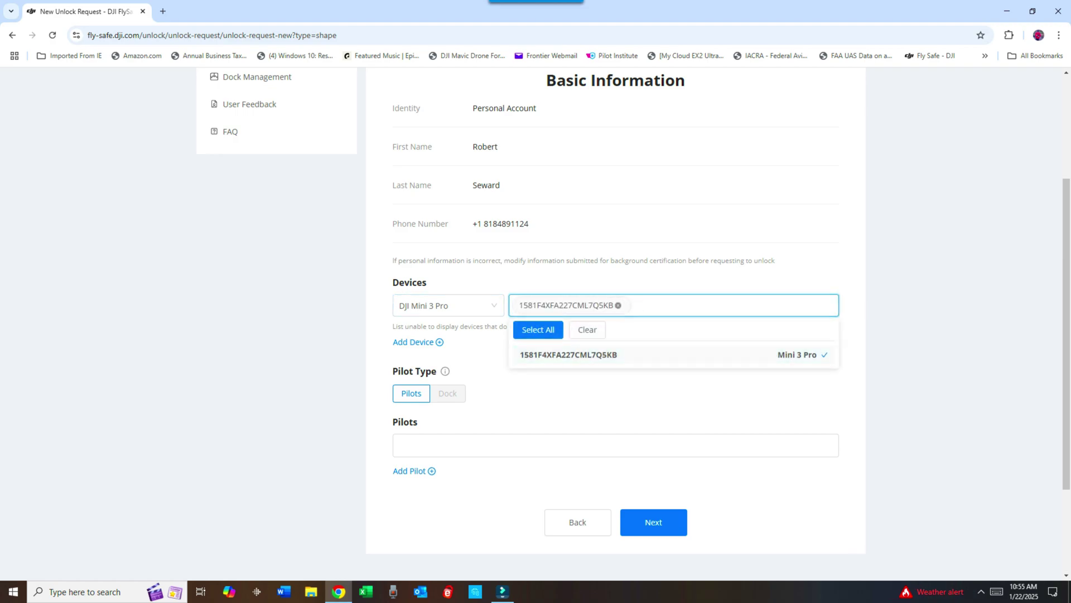
left_click(920, 377)
scroll(615, 377, "down", 2)
Add the pilot to the request and proceed to application details
left_click(616, 311)
left_click(615, 361)
left_click(653, 388)
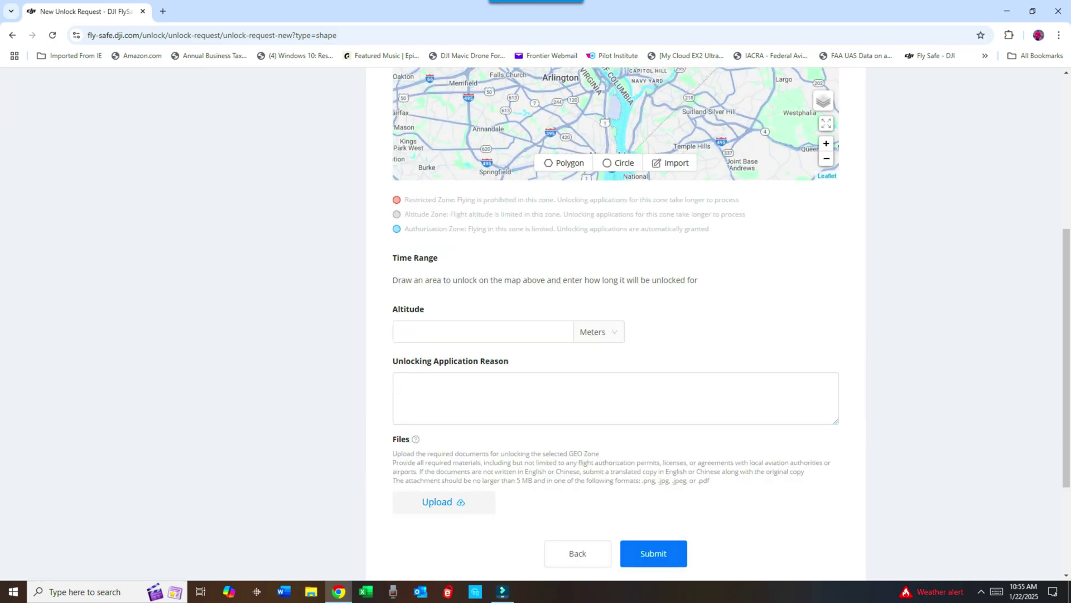
scroll(616, 335, "up", 5)
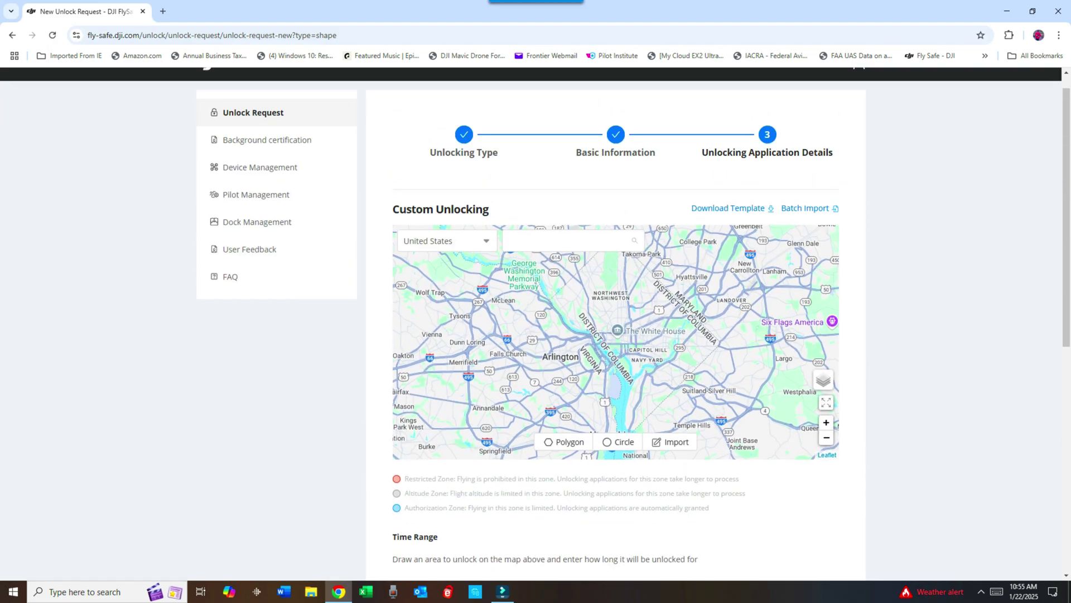
scroll(615, 335, "down", 3)
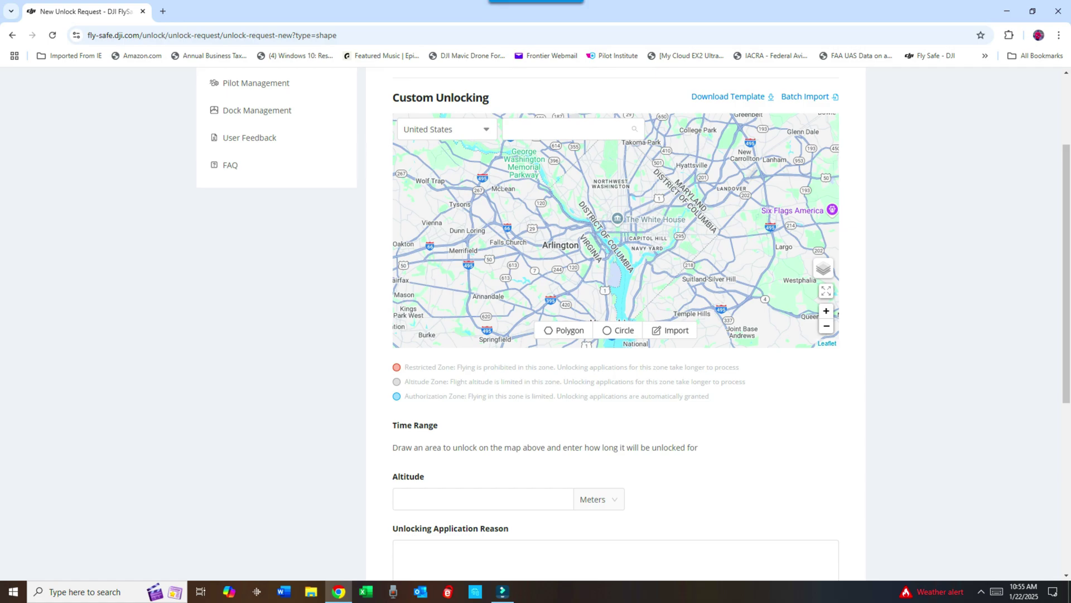
Search the map for Tujunga and pan to the Owens St / Samoa Ave streets
left_click(574, 128)
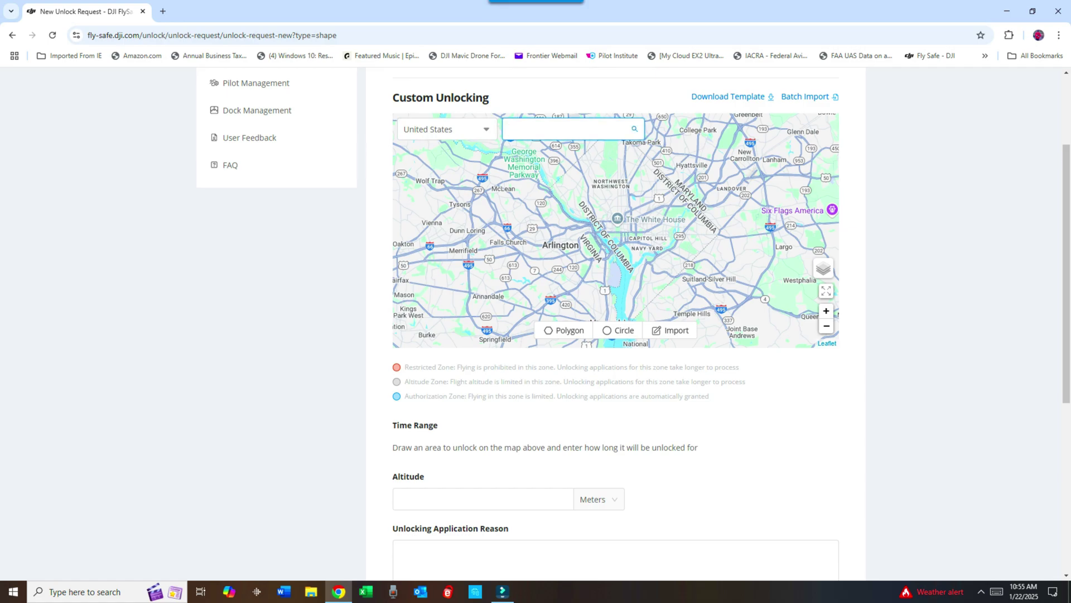
type("tujung")
type("aq")
type("\\")
key("BackSpace")
key("BackSpace")
type("ca")
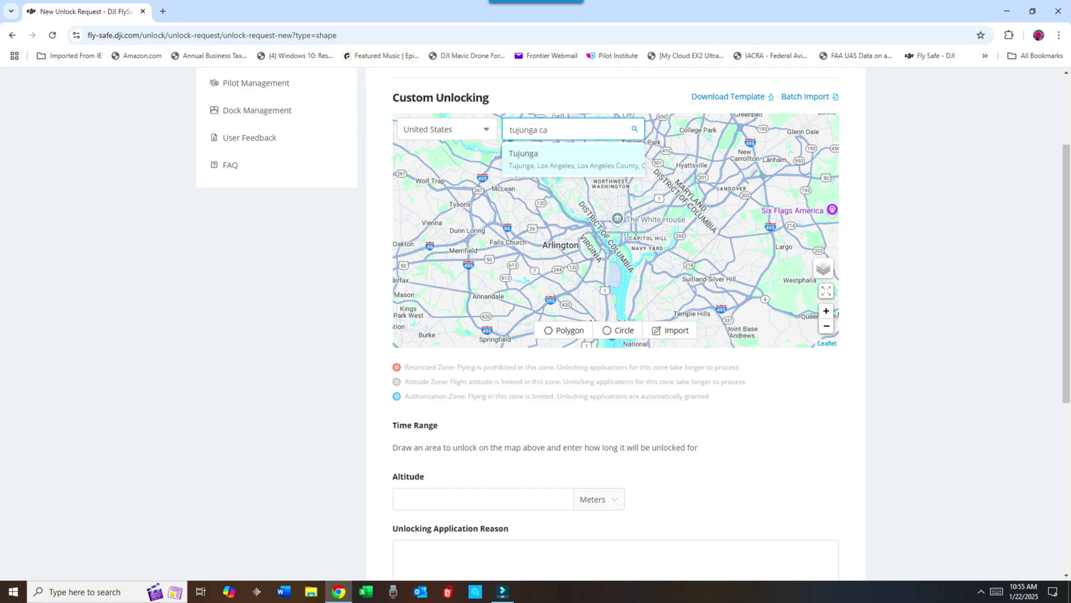
left_click(523, 153)
scroll(586, 231, "up", 5)
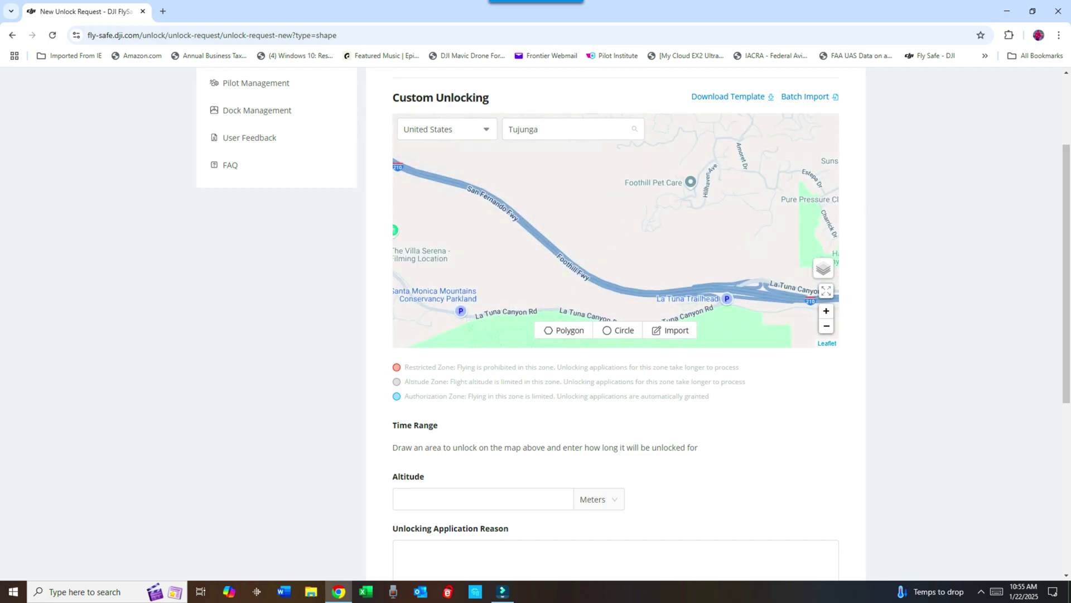
scroll(586, 231, "up", 5)
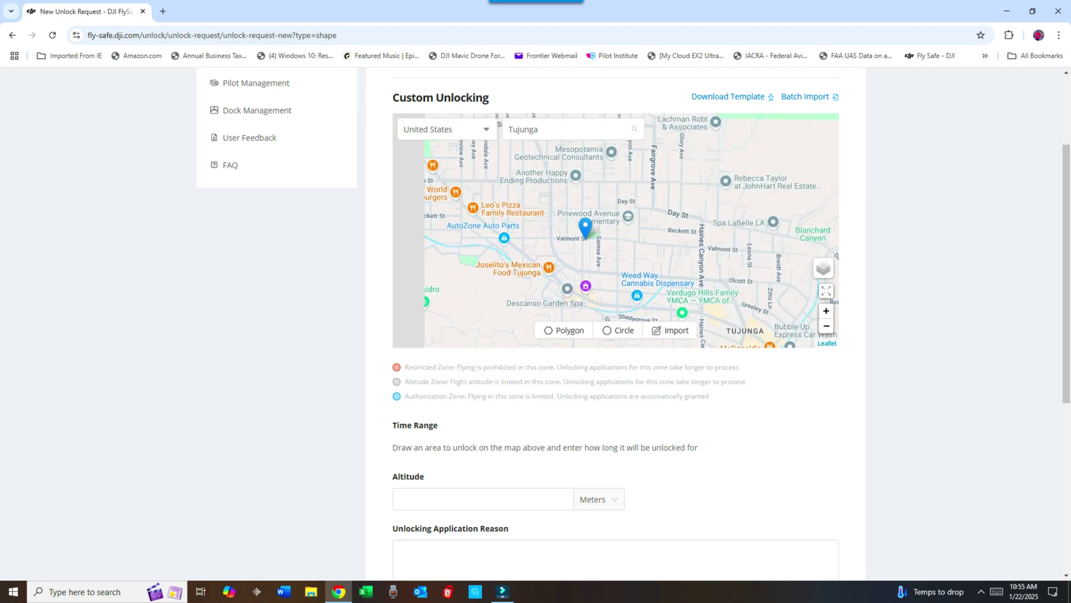
scroll(586, 232, "down", 3)
scroll(586, 231, "up", 3)
left_click_drag(586, 231, 419, 343)
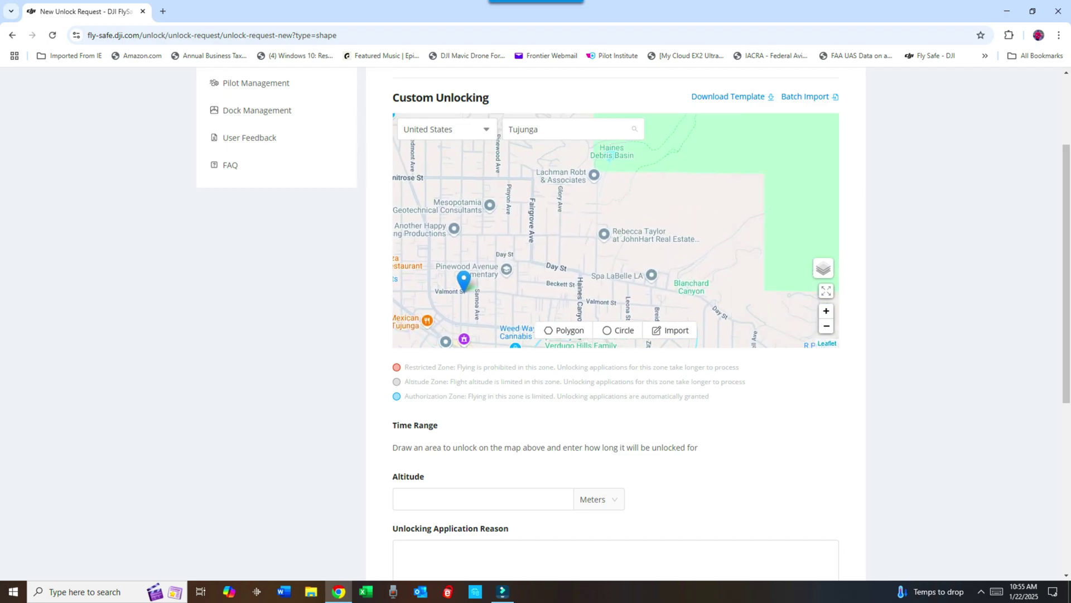
mouse_move(503, 251)
left_mouse_down()
mouse_move(636, 210)
mouse_move(637, 285)
left_mouse_up()
scroll(587, 231, "up", 3)
left_click_drag(586, 210, 636, 310)
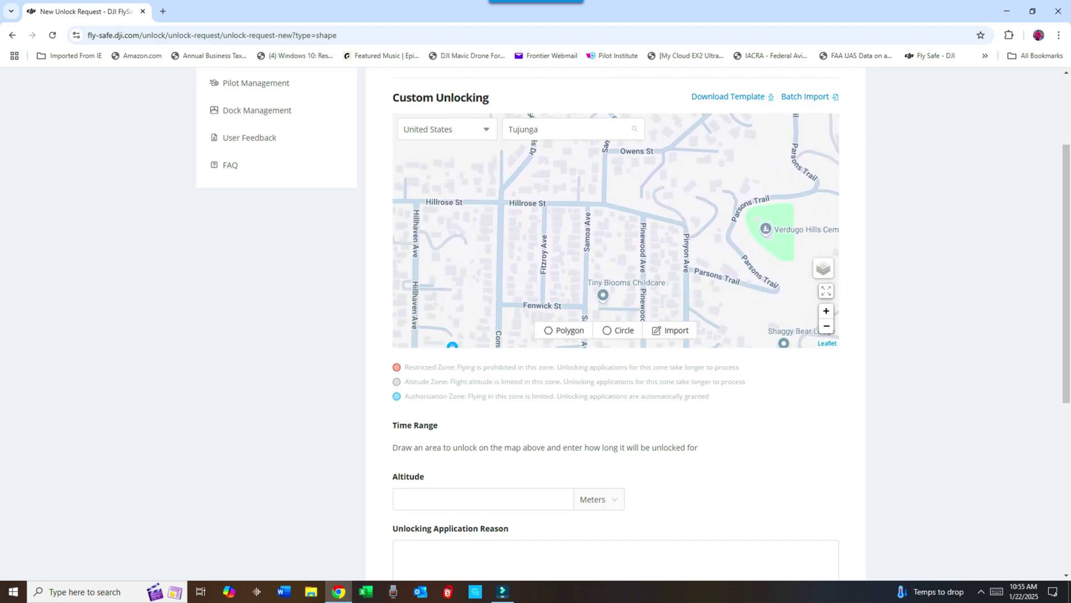
scroll(604, 226, "up", 4)
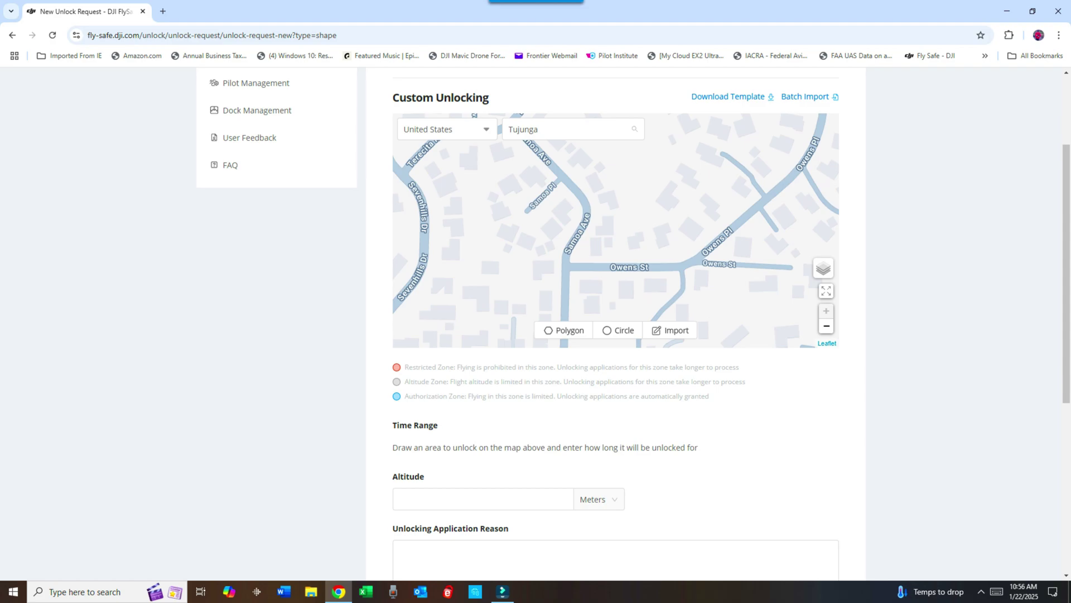
scroll(602, 227, "down", 2)
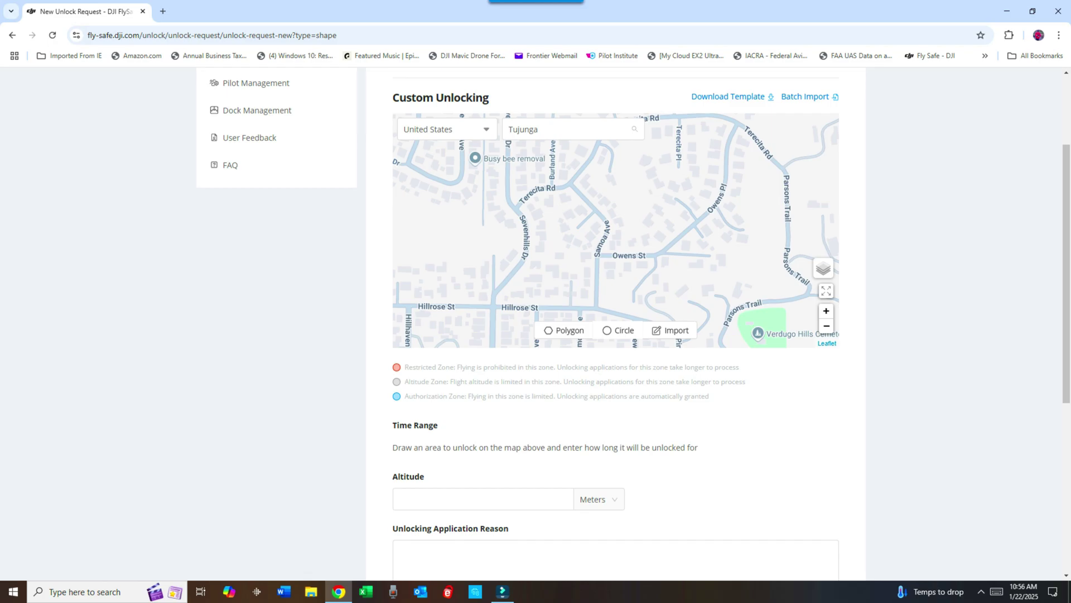
Draw a closed polygon around Verdugo Hills Cemetery, zooming out twice along the way
left_click(563, 330)
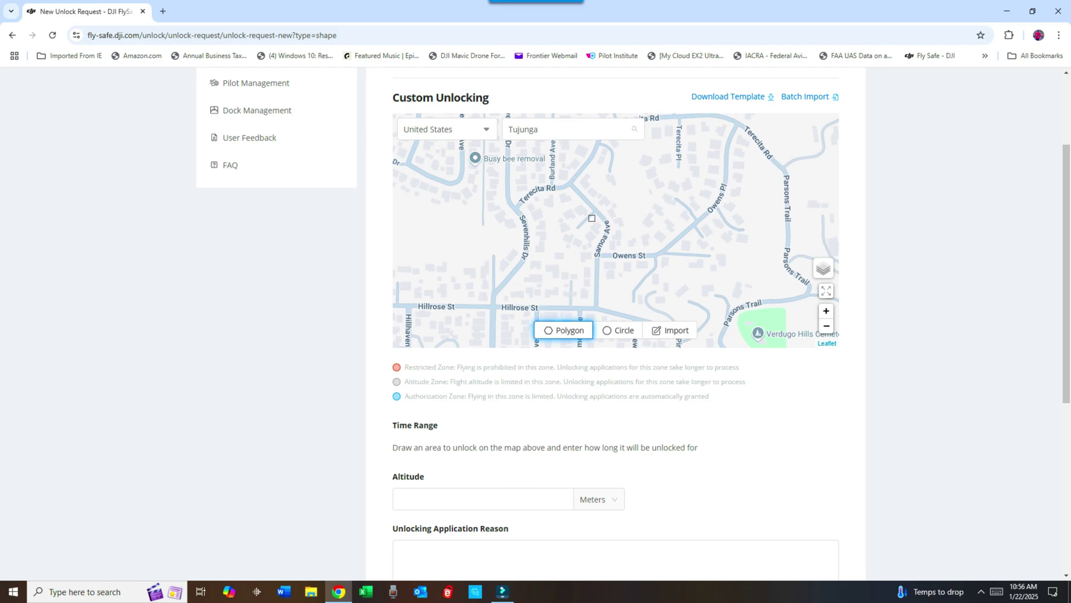
left_click(592, 219)
left_click(827, 325)
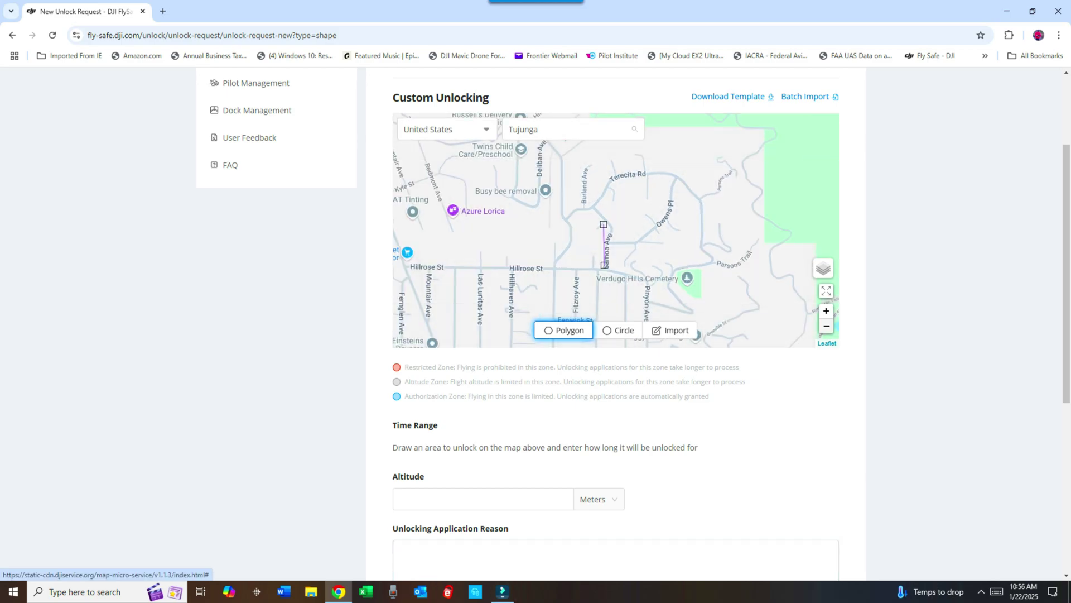
left_click(826, 325)
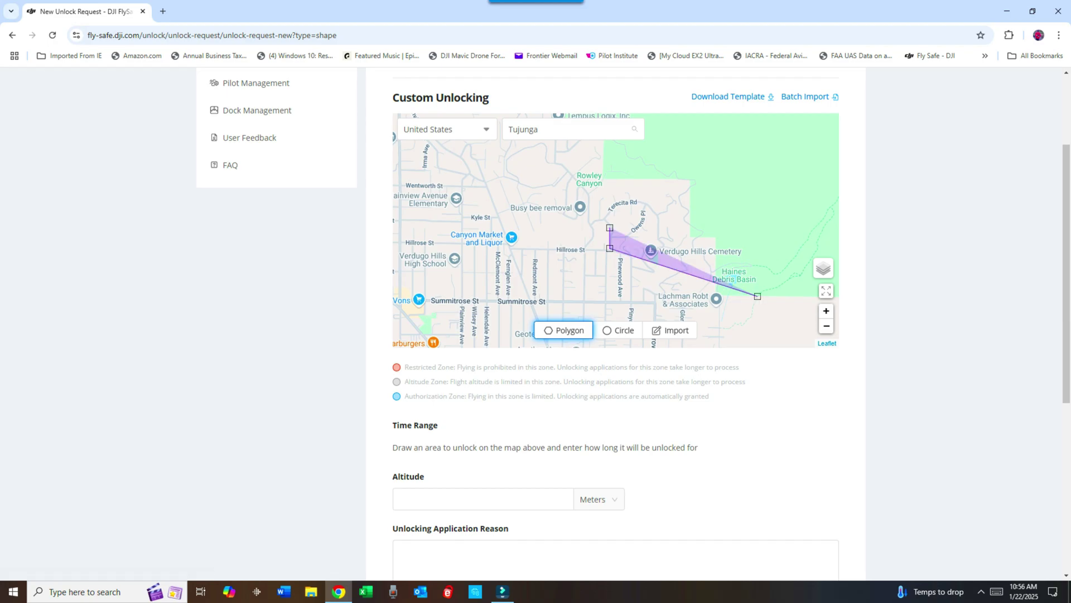
left_click(758, 296)
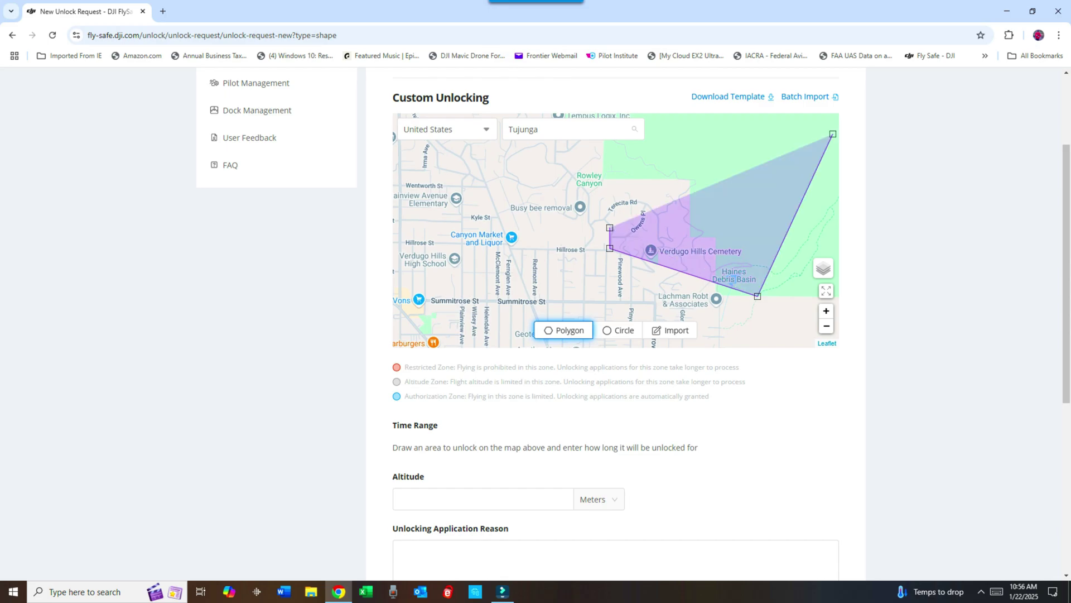
double_click(659, 124)
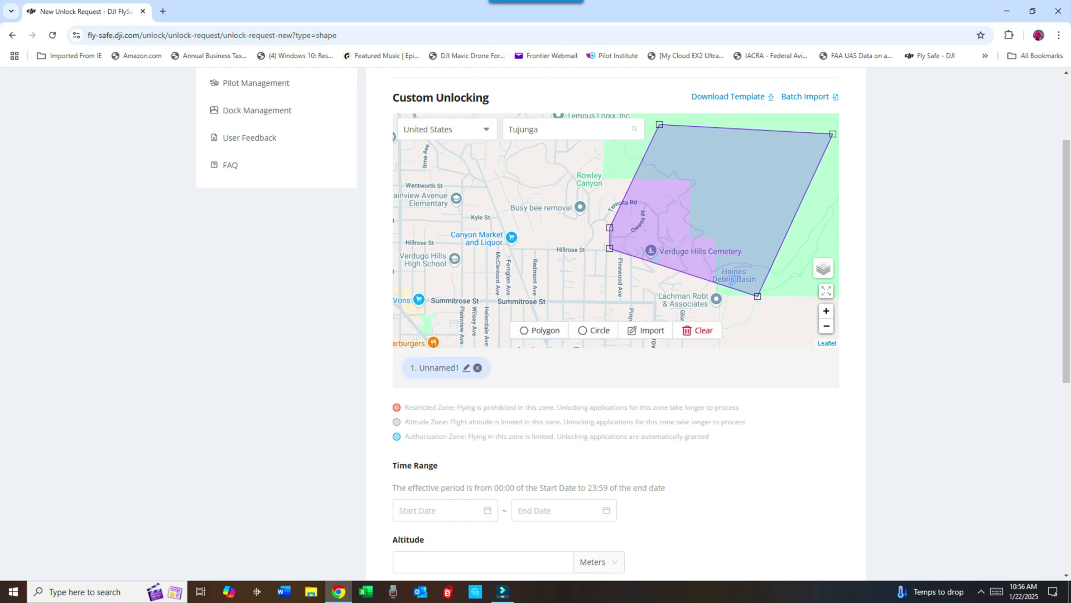
scroll(615, 335, "down", 1)
Pick 2025-01-22 as the start date and 2026-01-21 as the end date
left_click(446, 399)
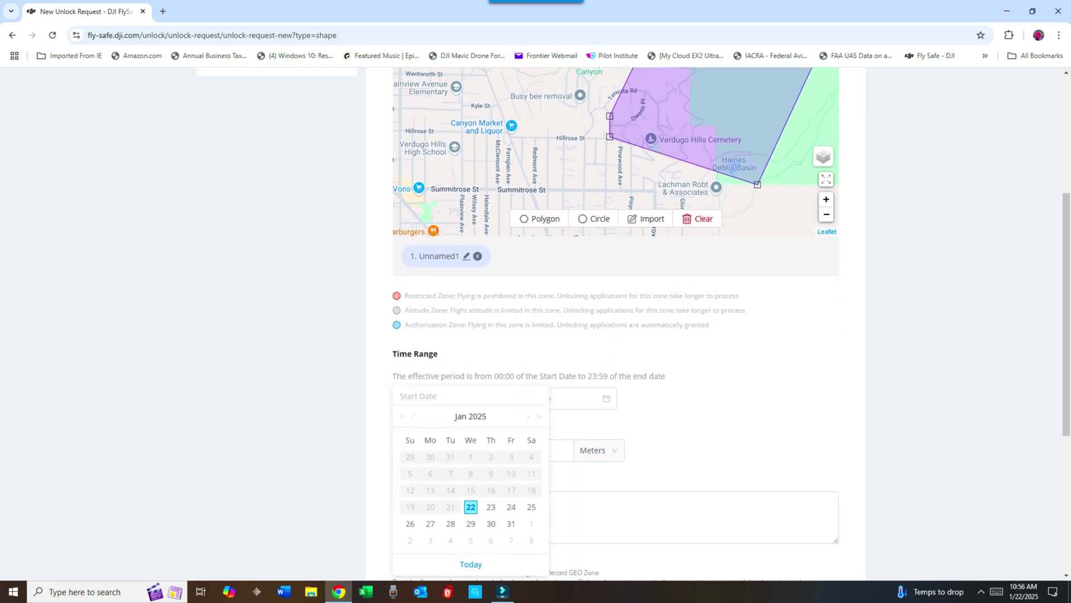
left_click(471, 507)
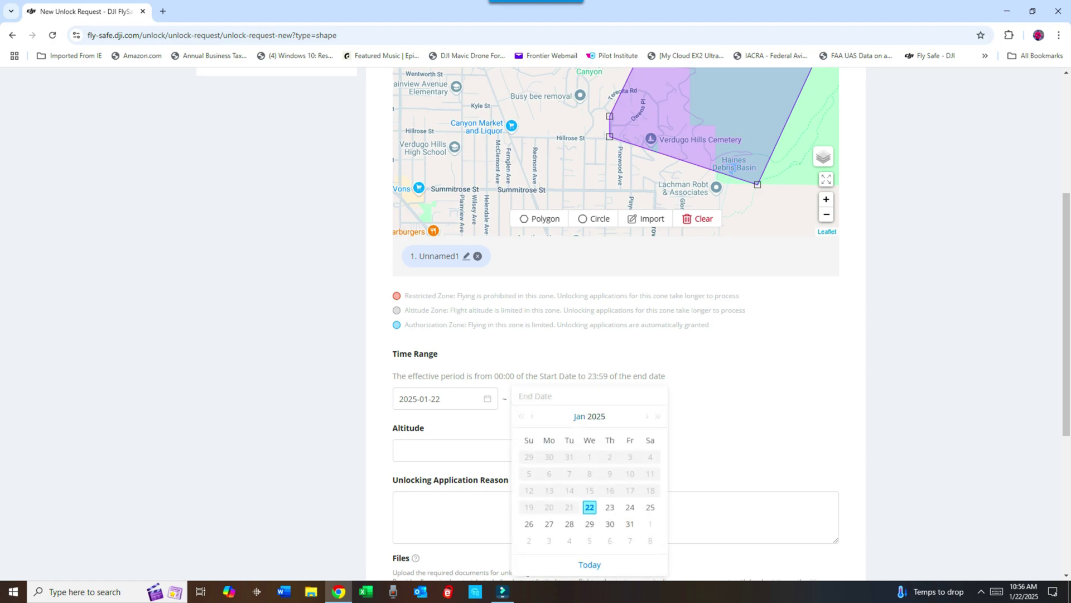
scroll(589, 377, "down", 3)
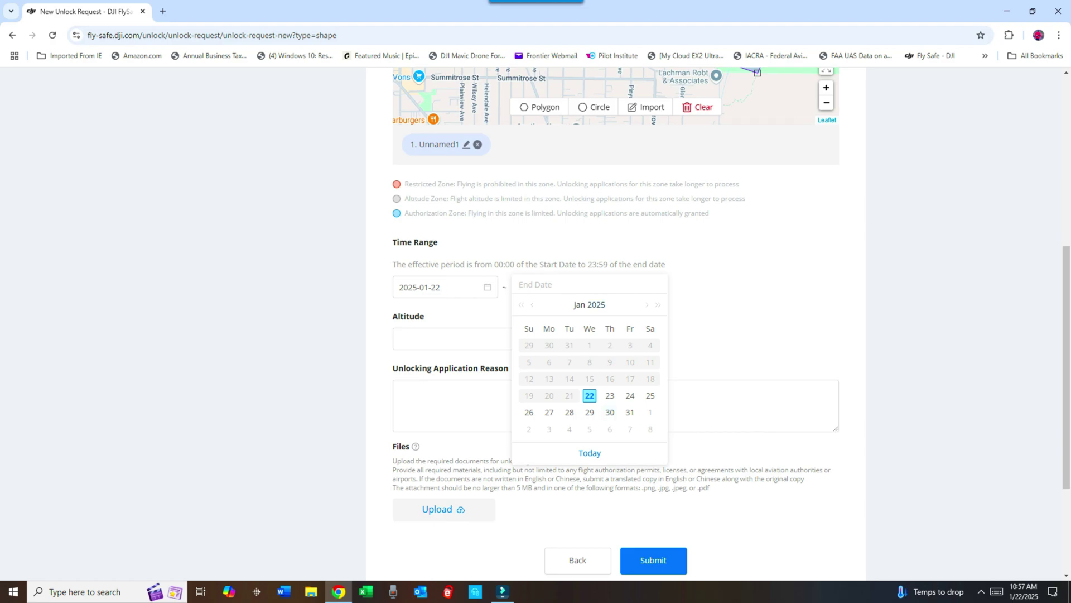
scroll(589, 377, "down", 4)
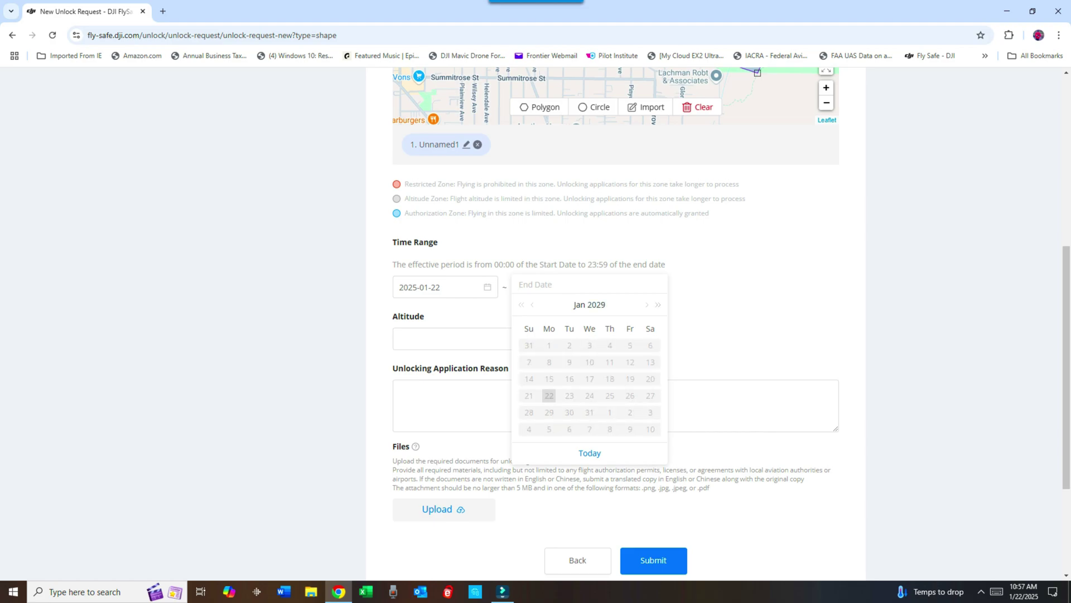
scroll(590, 377, "up", 1)
scroll(589, 377, "up", 1)
scroll(590, 376, "up", 2)
scroll(589, 377, "up", 1)
scroll(589, 377, "up", 2)
scroll(589, 377, "up", 3)
scroll(589, 377, "up", 2)
scroll(589, 376, "up", 2)
scroll(589, 377, "up", 12)
scroll(589, 377, "up", 1)
scroll(590, 377, "up", 1)
scroll(589, 377, "up", 2)
scroll(590, 376, "up", 2)
scroll(590, 377, "up", 2)
scroll(590, 377, "up", 2)
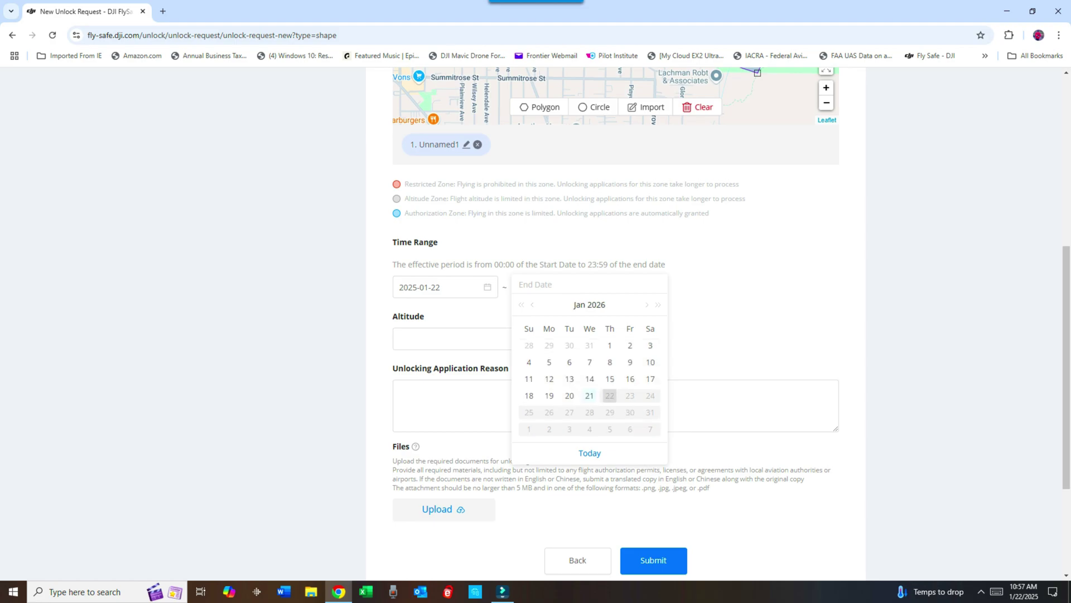
left_click(590, 395)
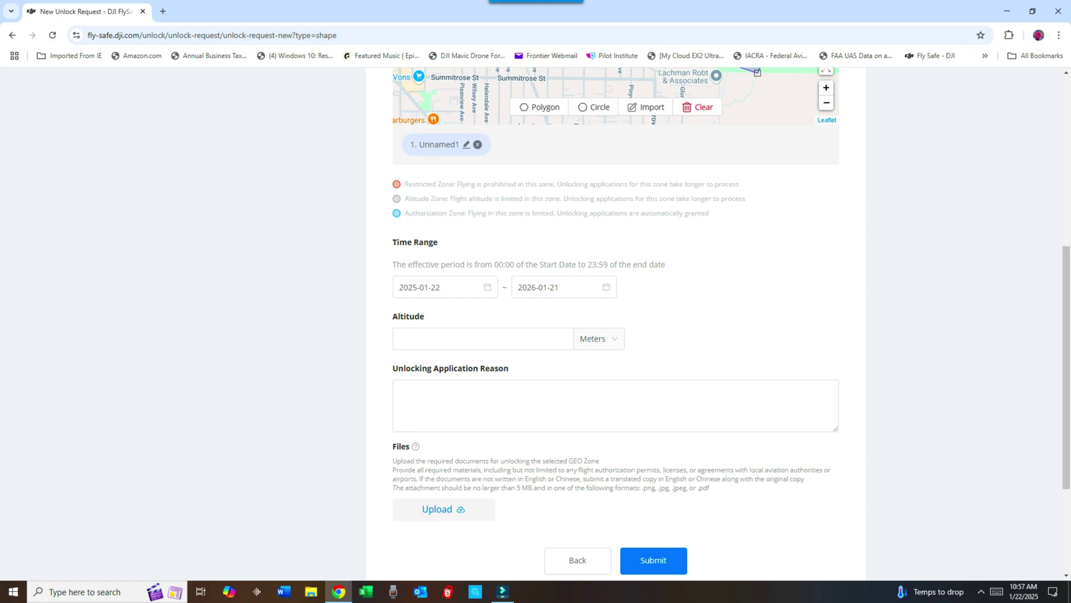
Enter altitude 910 m and the reason 'To film mountain trails around Mt Lukins'
left_click(483, 339)
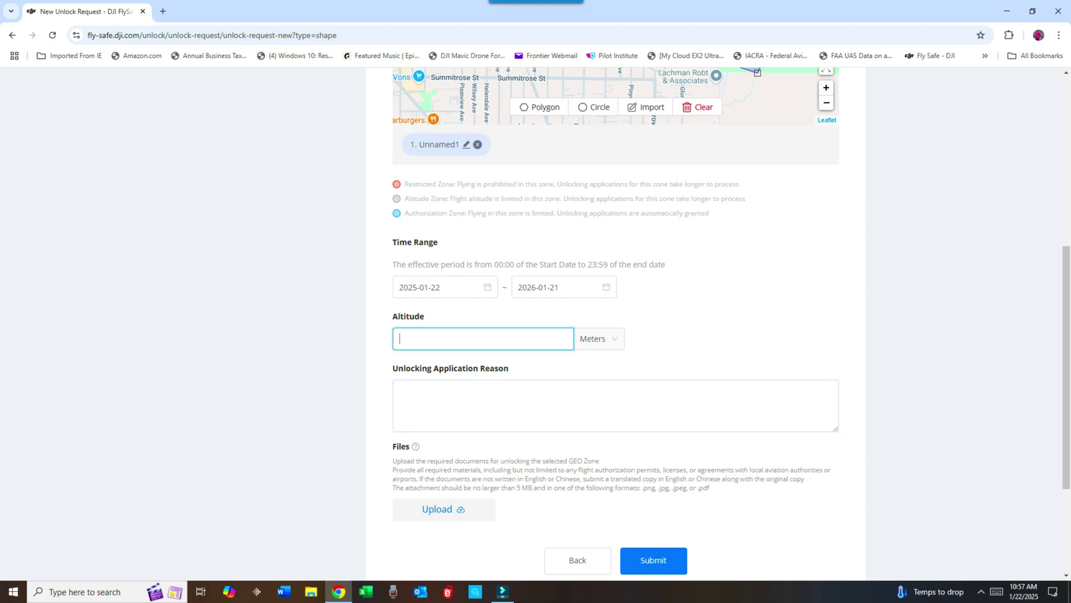
type("910")
left_click(615, 406)
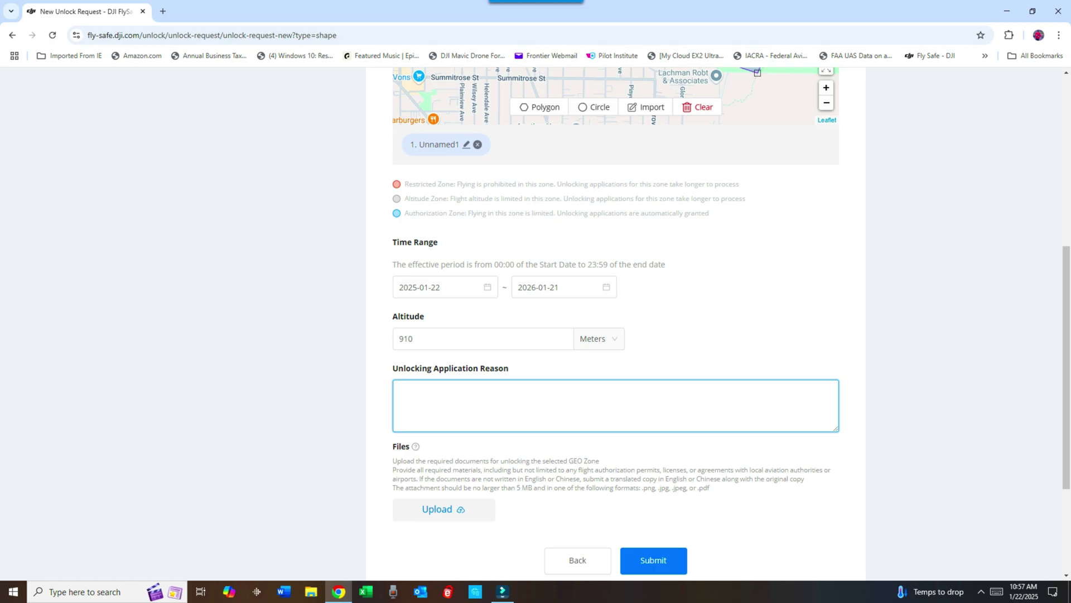
type("To film ")
type("mou")
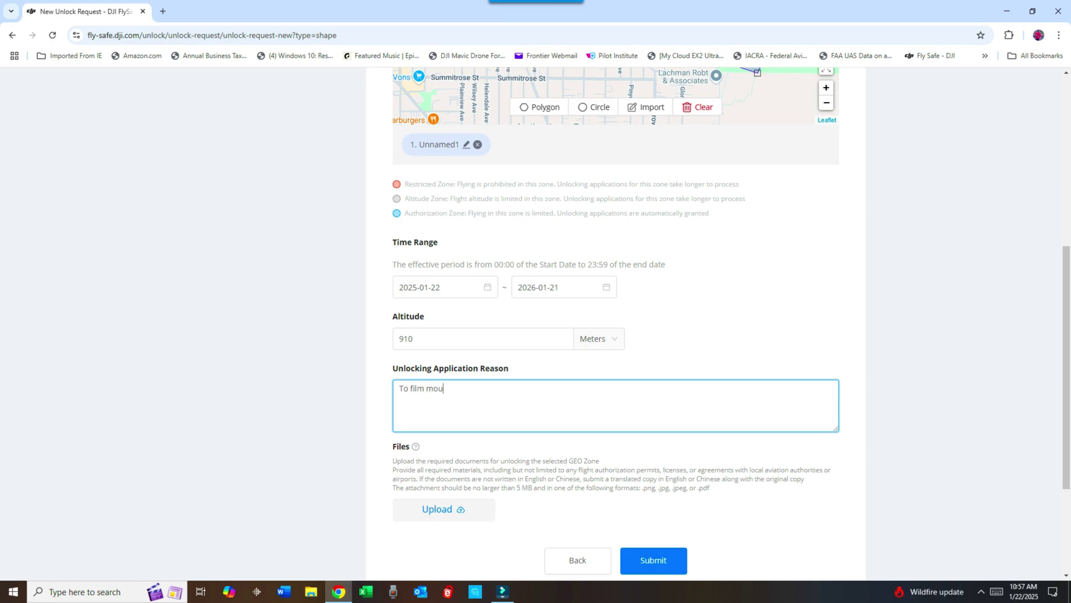
type("ntain t")
type("ils")
type("a")
key("BackSpace")
key("BackSpace")
type("a")
type("round Mt Lukins")
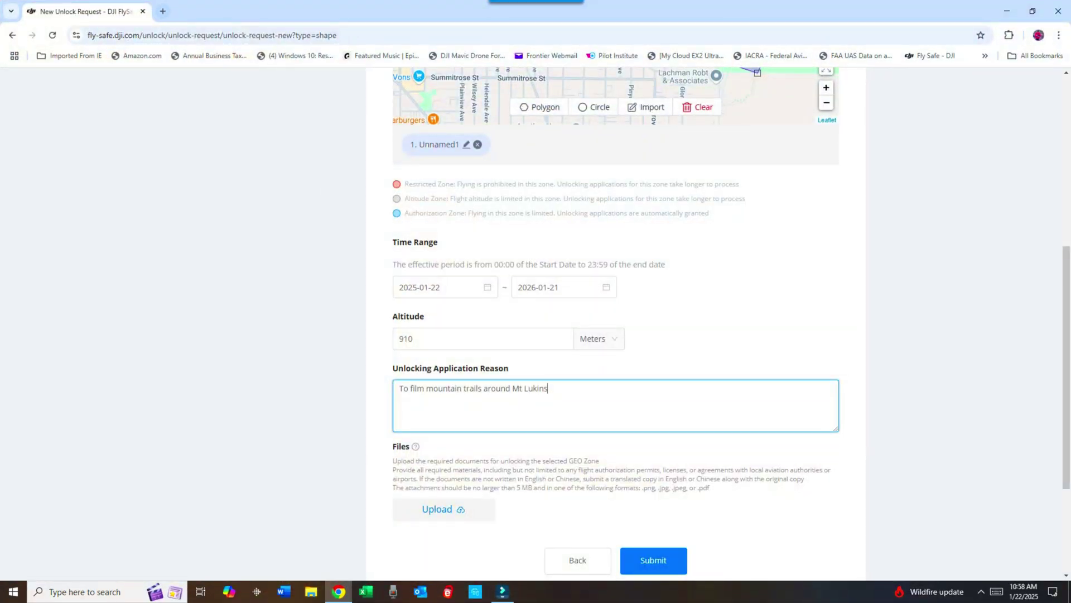
Search Google for 'mt lukins' in a new tab and open the Mount Lukens Wikipedia article
left_click(163, 11)
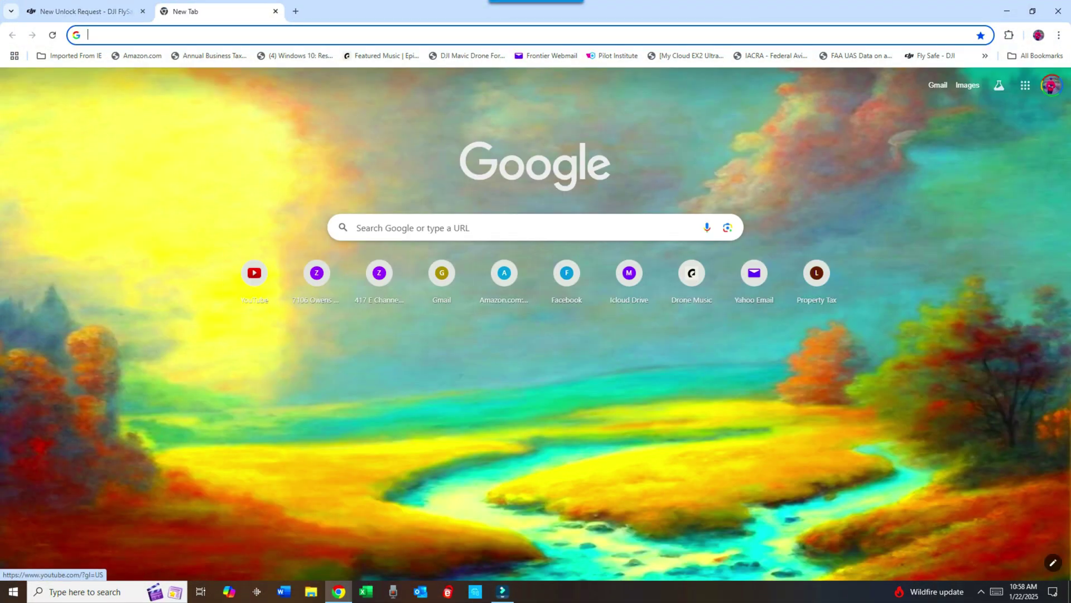
left_click(528, 227)
type("mt")
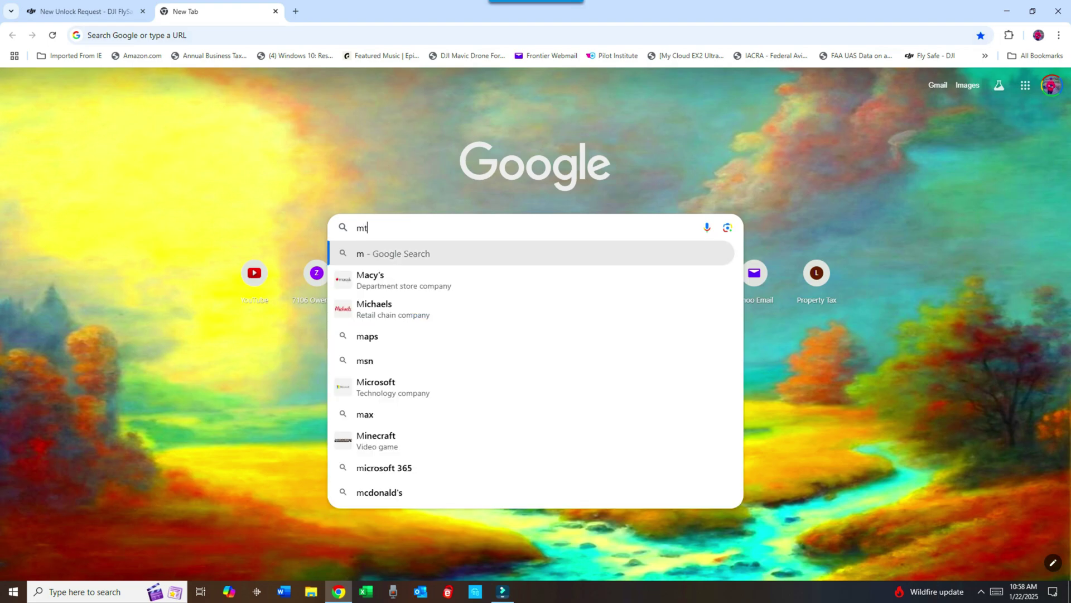
type(" lukins")
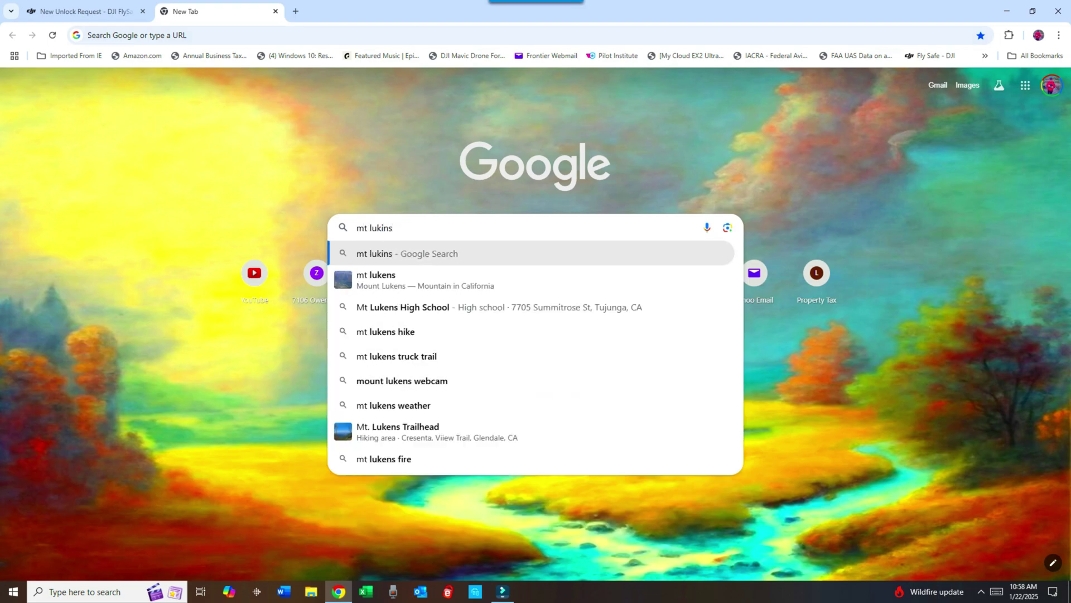
key("Return")
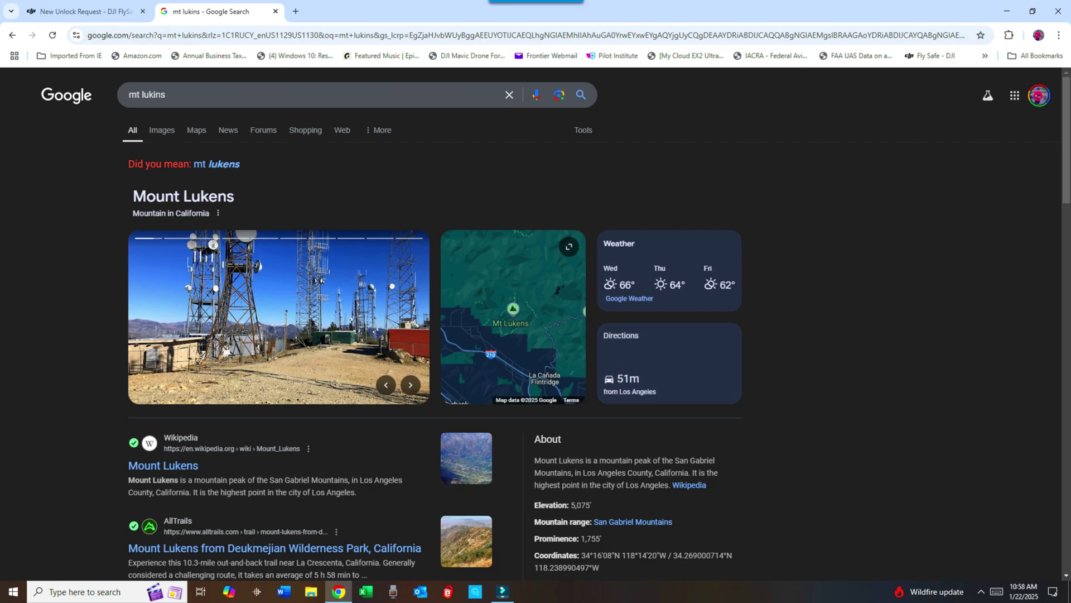
left_click(164, 466)
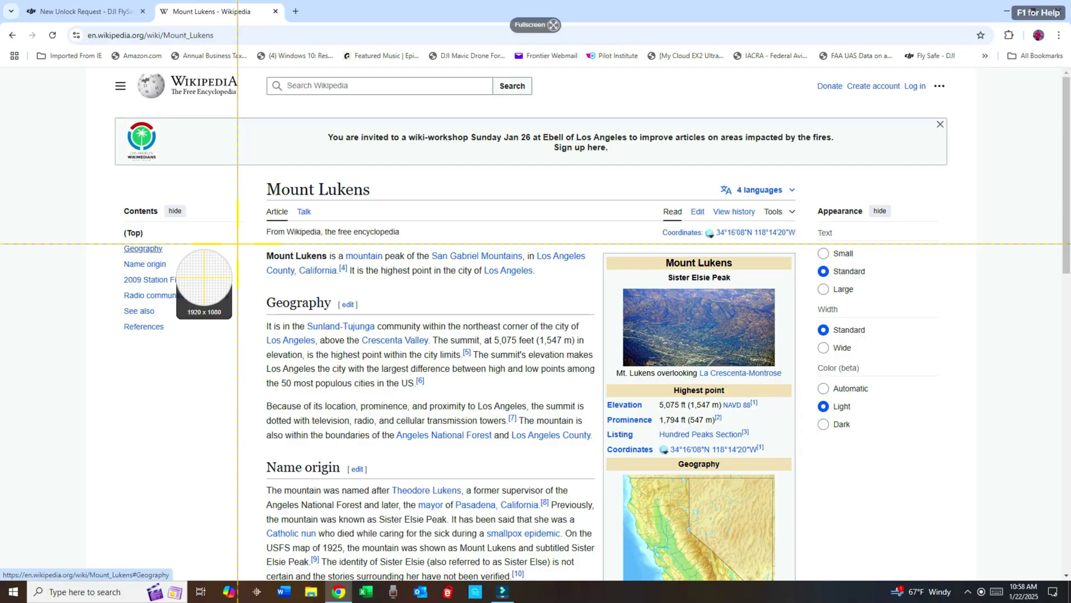
Capture the Mount Lukens article region as a Snagit image
key("Print")
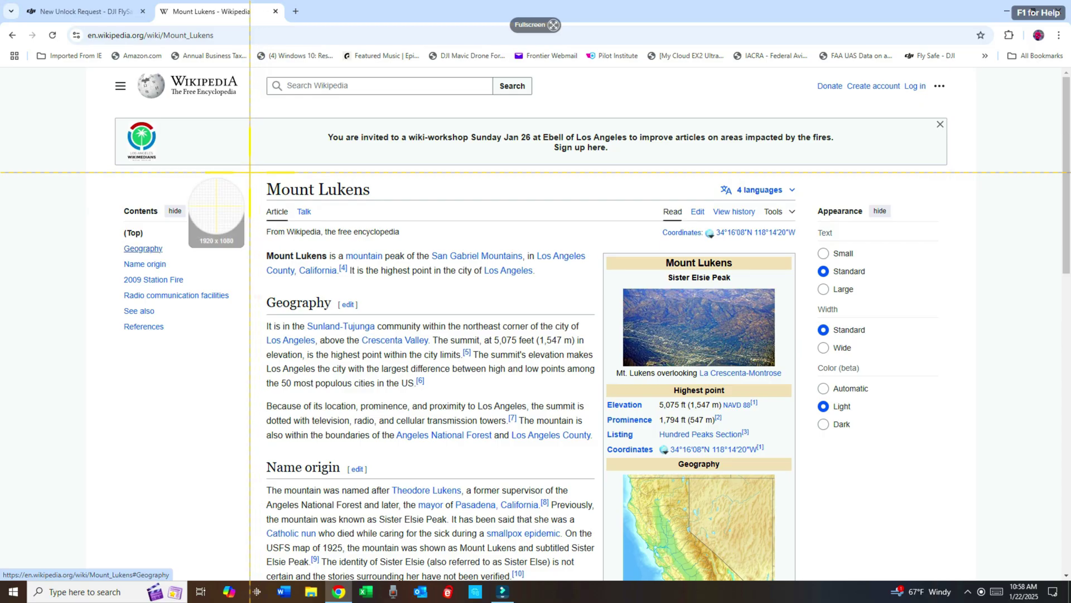
mouse_move(249, 173)
left_mouse_down()
mouse_move(798, 544)
mouse_move(786, 551)
mouse_move(790, 576)
left_mouse_up()
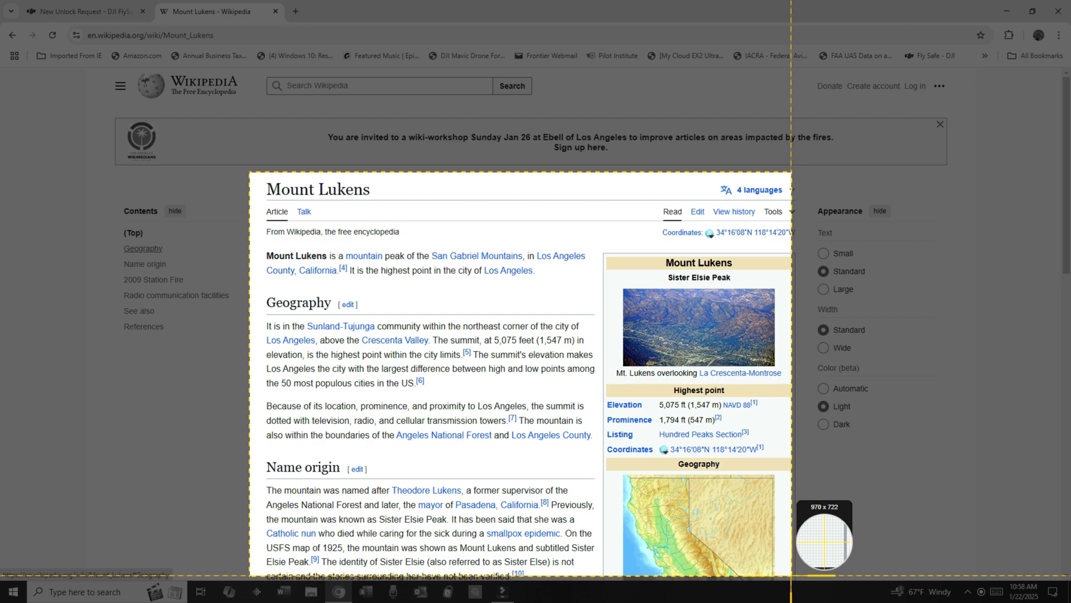
left_click_drag(789, 576, 793, 578)
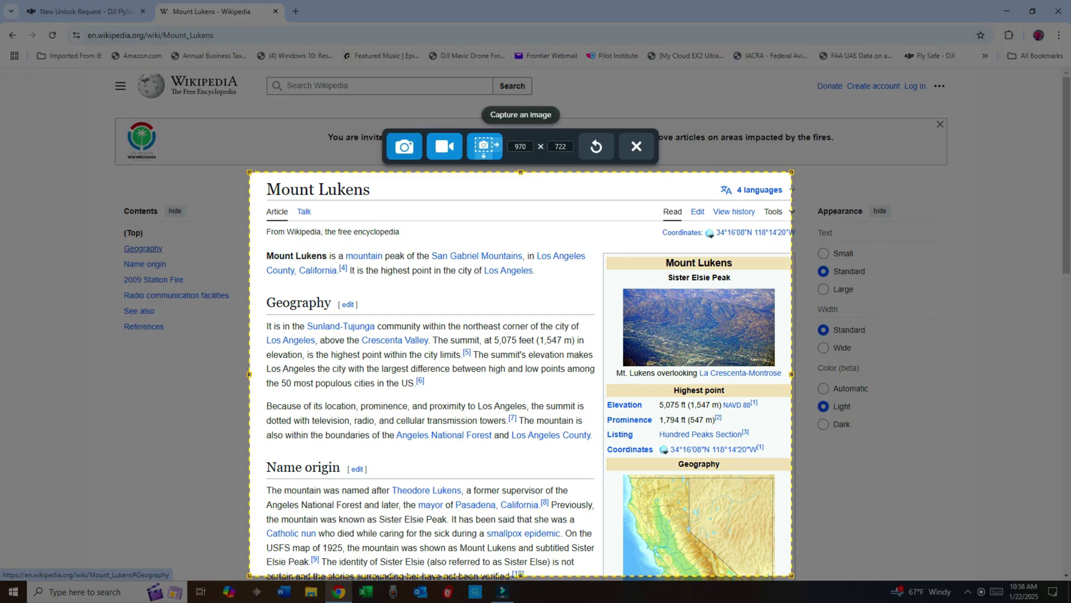
left_click(494, 146)
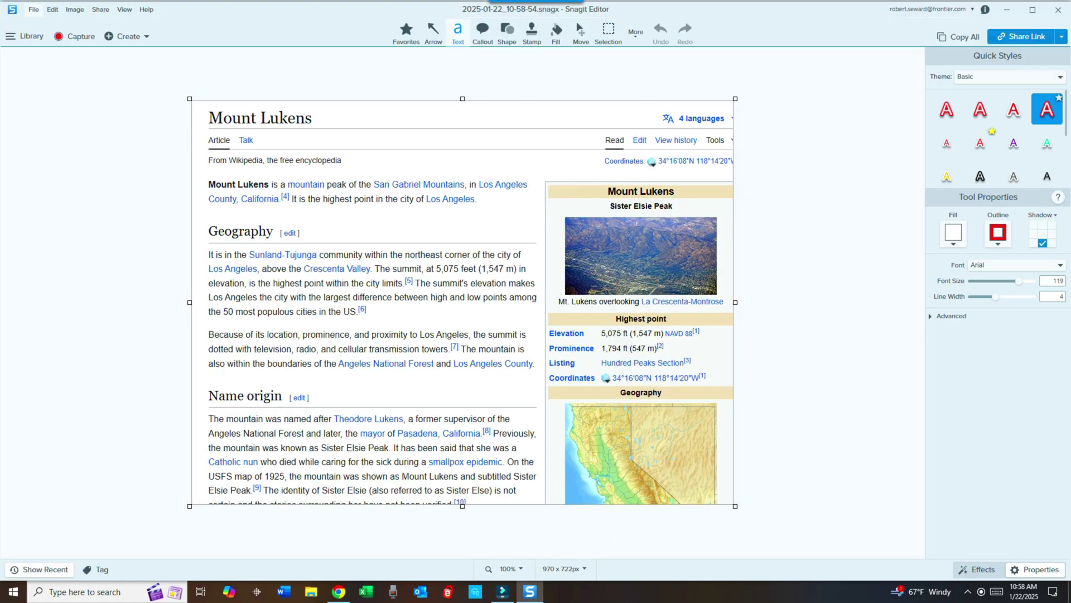
Save the capture to the Desktop as Mt Lukins.jpg and return to Chrome
left_click(33, 9)
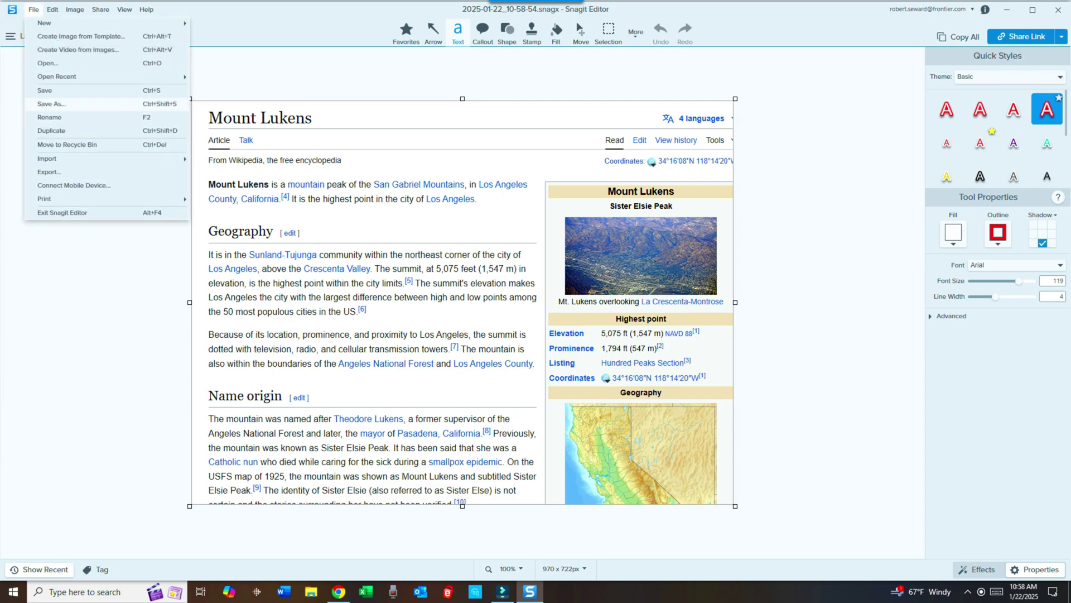
left_click(51, 103)
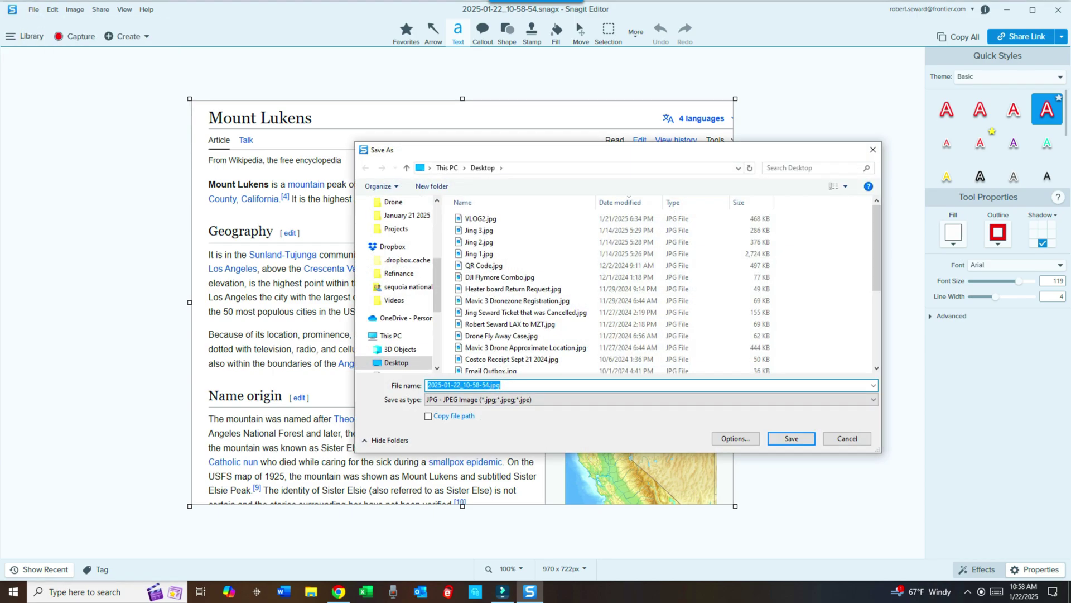
type("Mt")
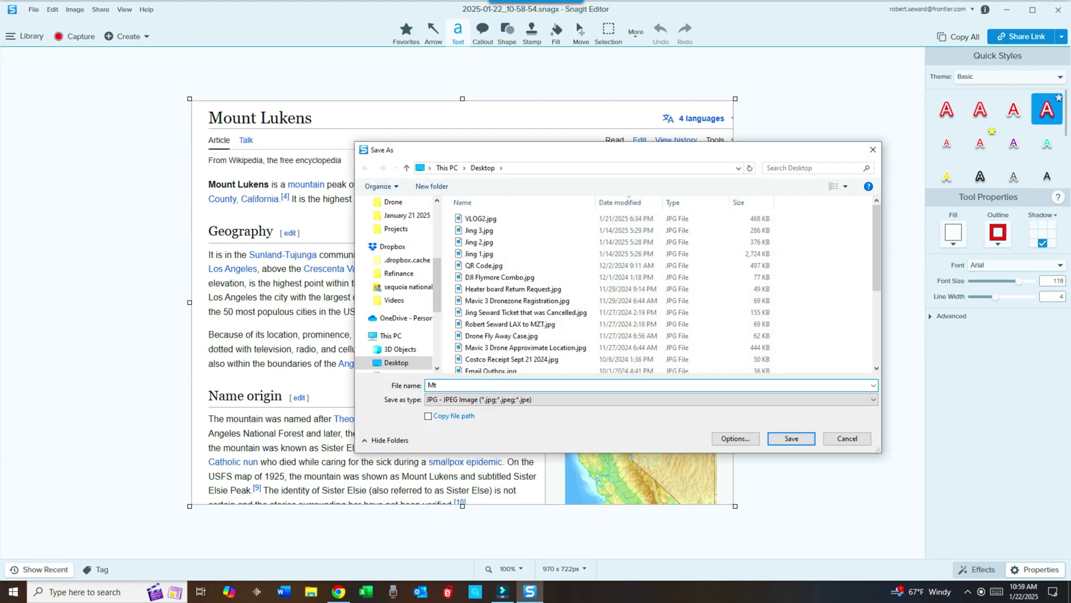
type(" Lukins")
left_click(792, 439)
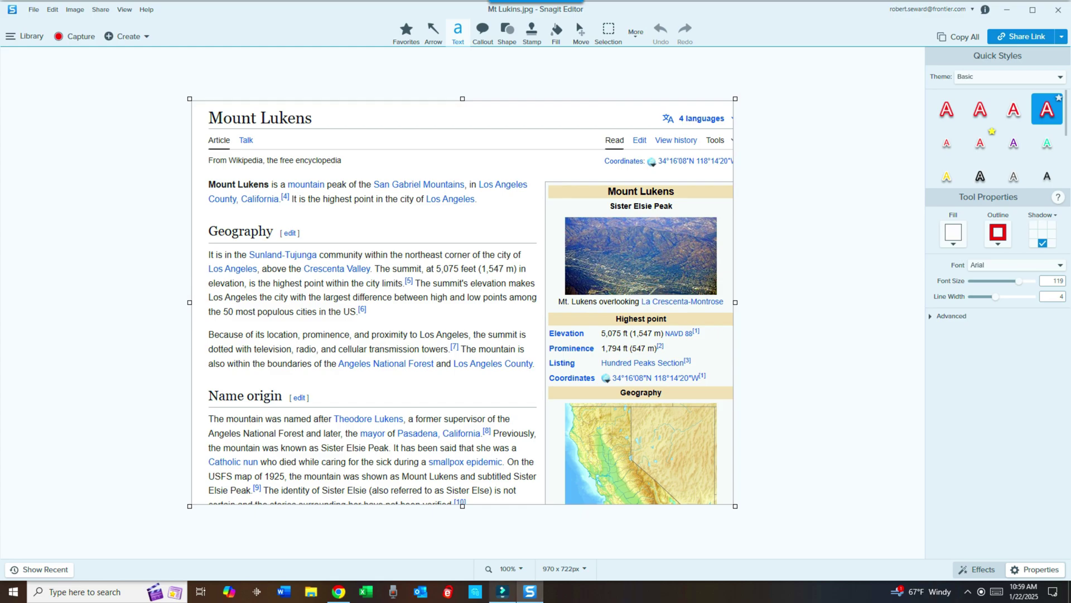
left_click(338, 592)
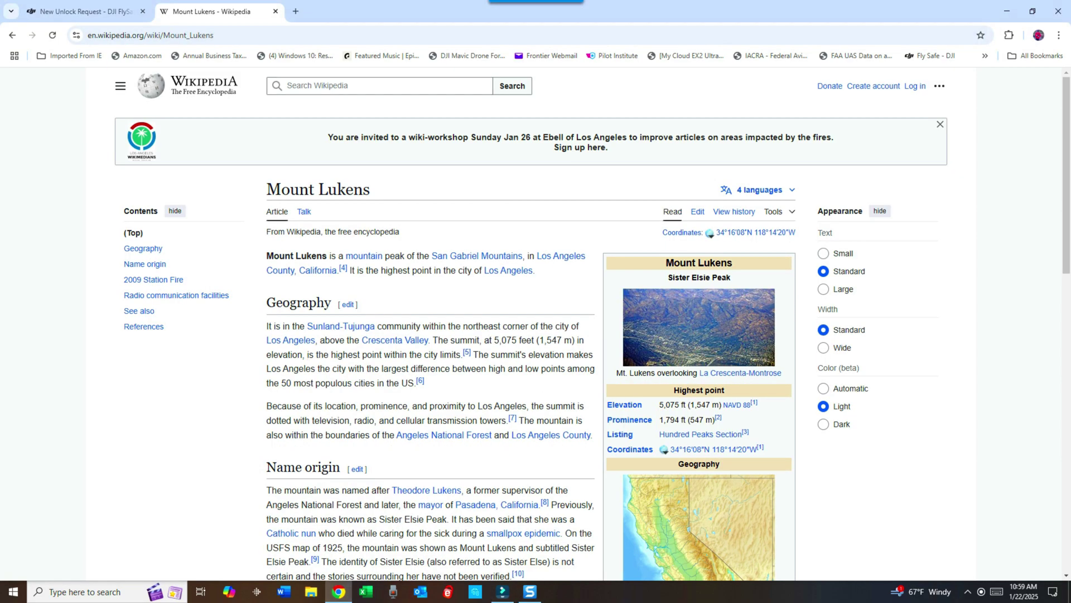
Upload Mt Lukins.jpg as a supporting file on the FlySafe unlock request
left_click(83, 10)
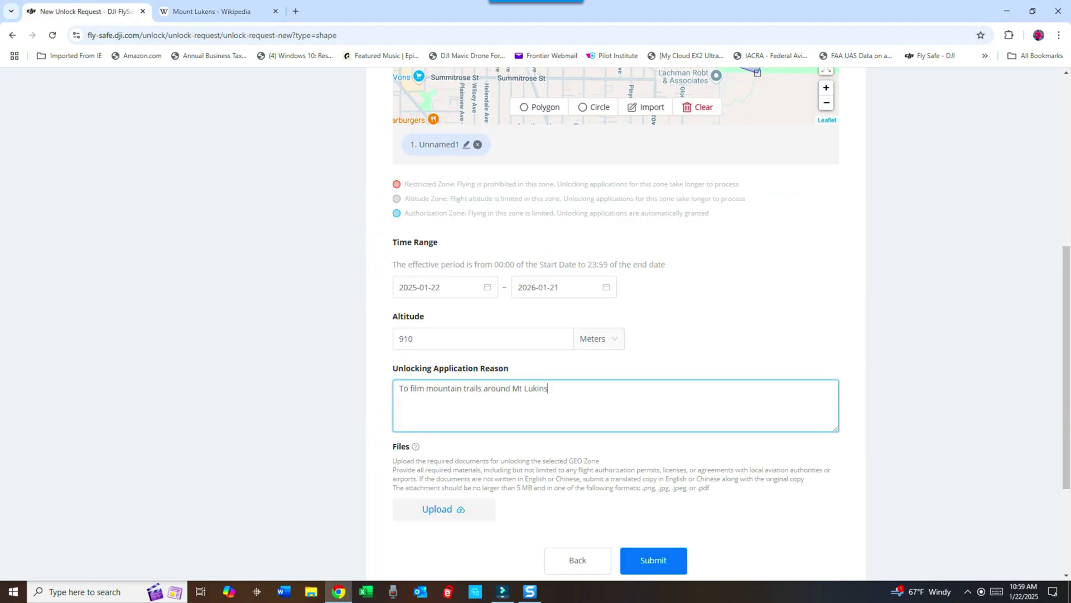
left_click(443, 509)
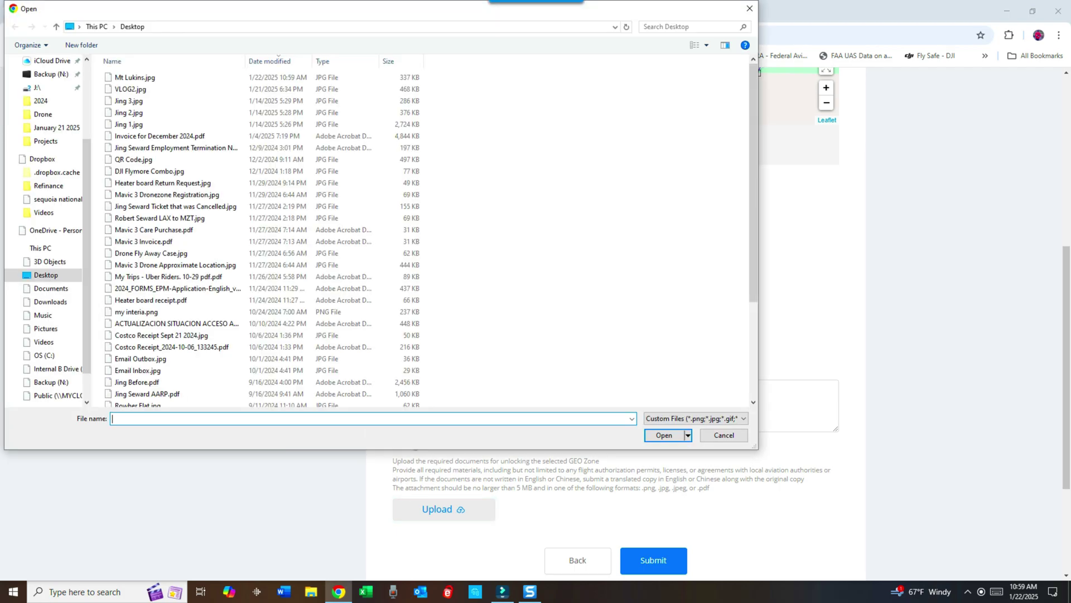
left_click(134, 77)
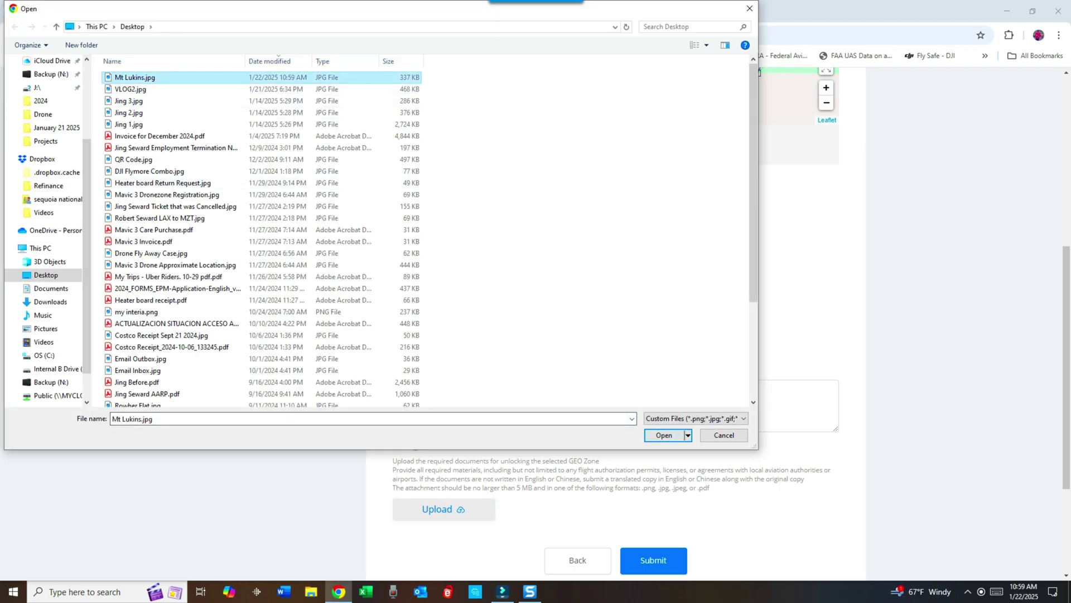
double_click(134, 78)
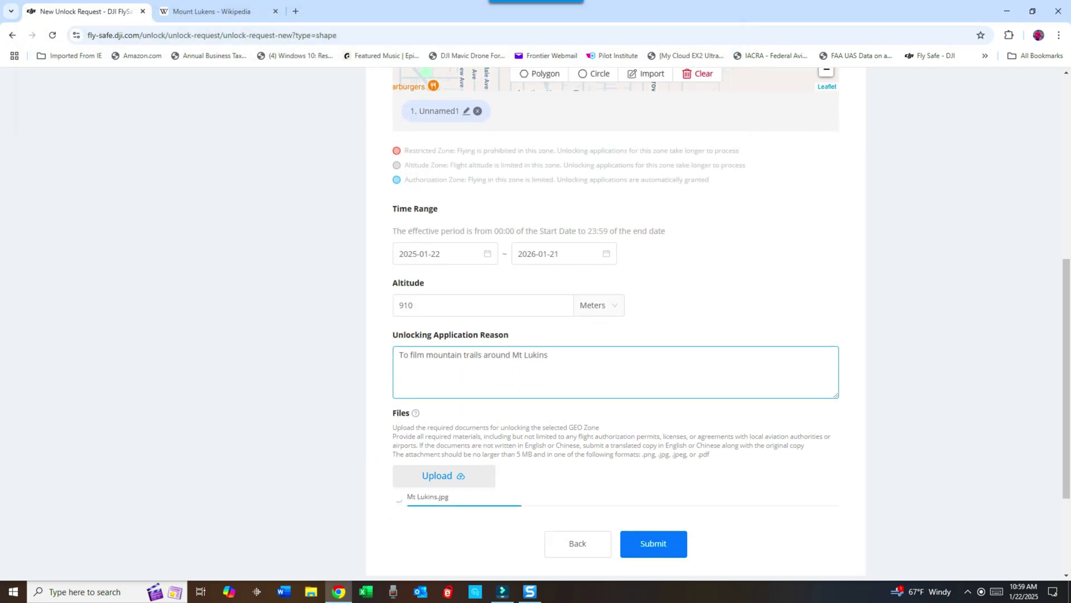
scroll(536, 335, "down", 1)
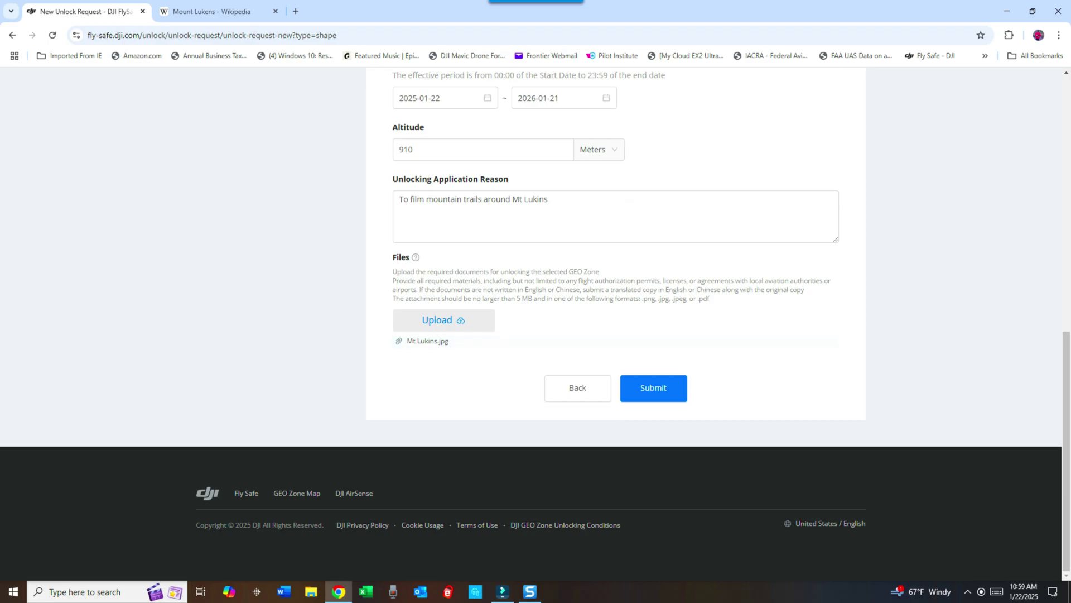
scroll(535, 335, "up", 5)
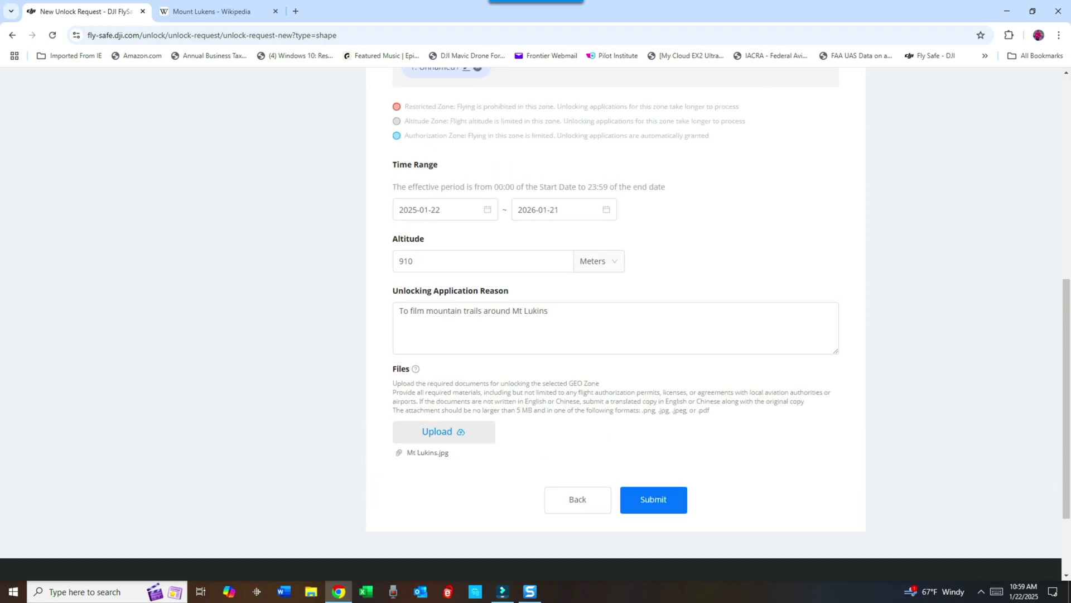
scroll(536, 334, "up", 1)
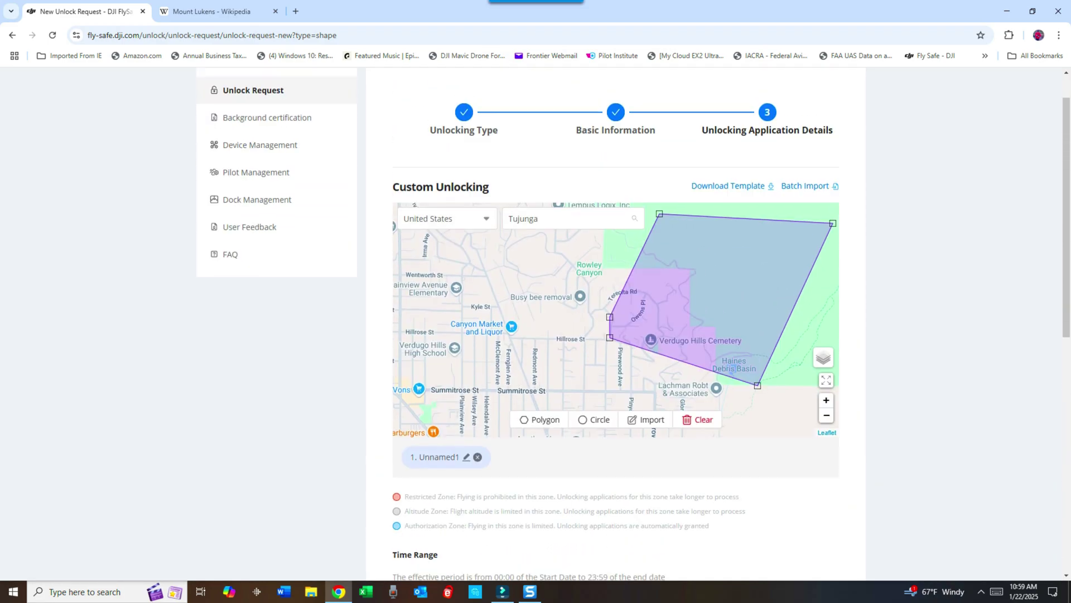
scroll(536, 335, "down", 4)
scroll(536, 335, "up", 4)
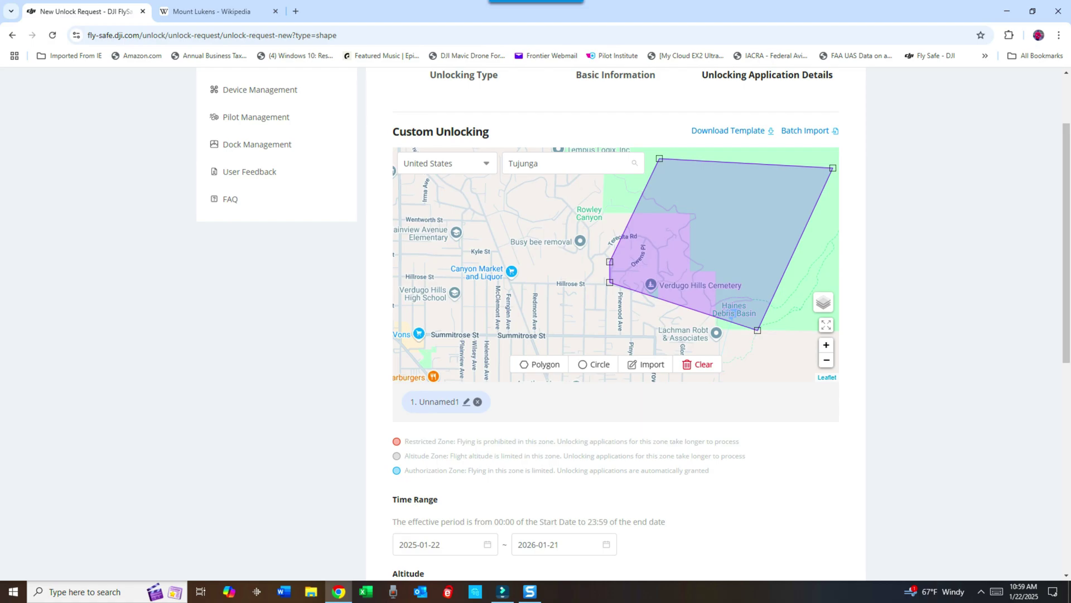
Rename the drawn zone from Unnamed1 to 'Mt Lukins Trails' and save it
left_click(465, 402)
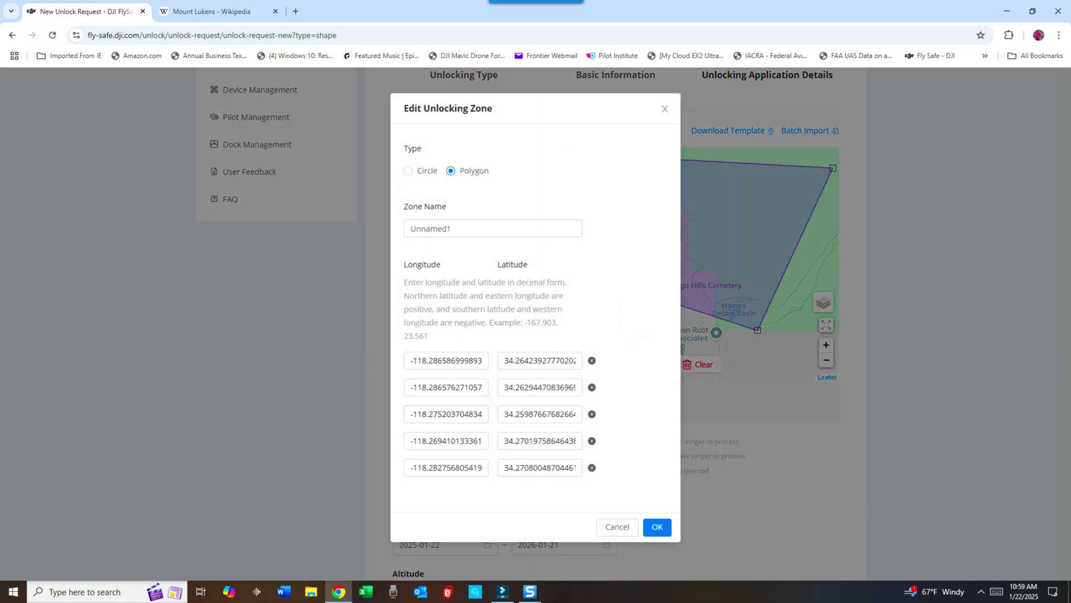
double_click(431, 229)
type("M")
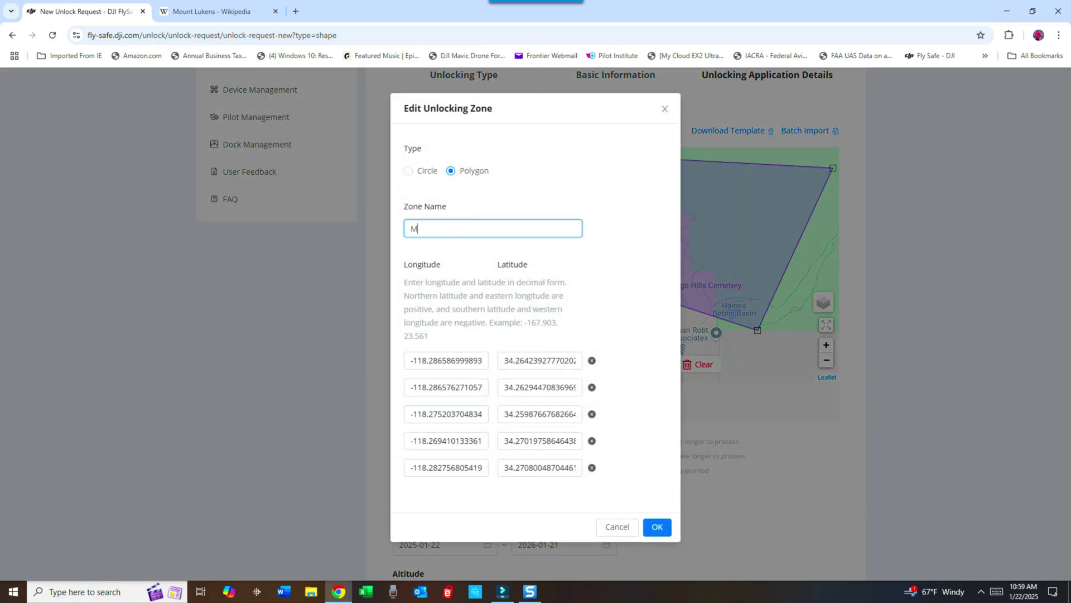
type("t Luki")
type("ns Trai")
type("ls")
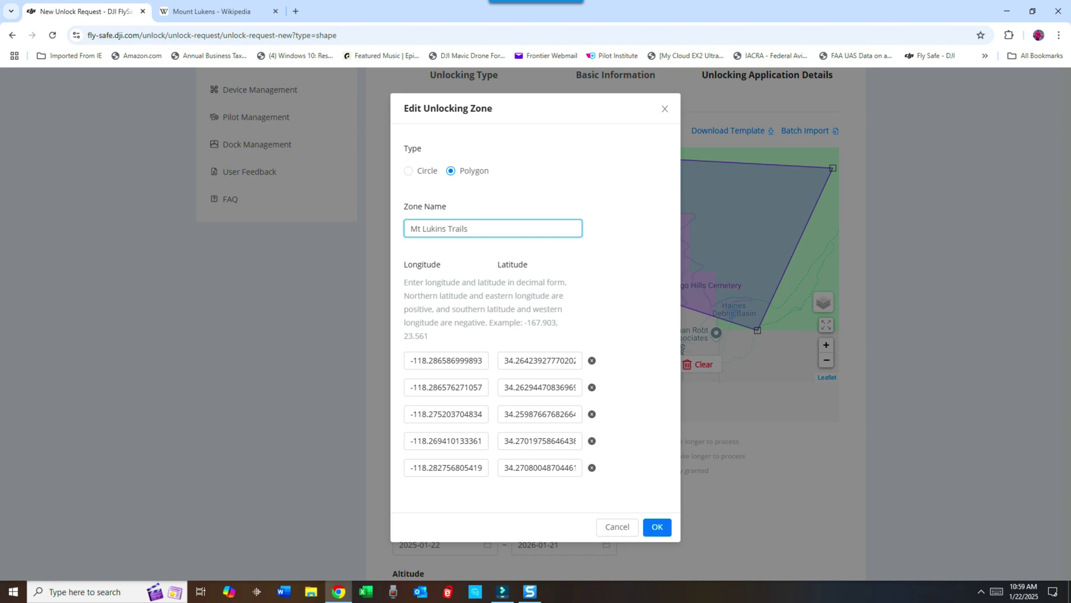
left_click(657, 526)
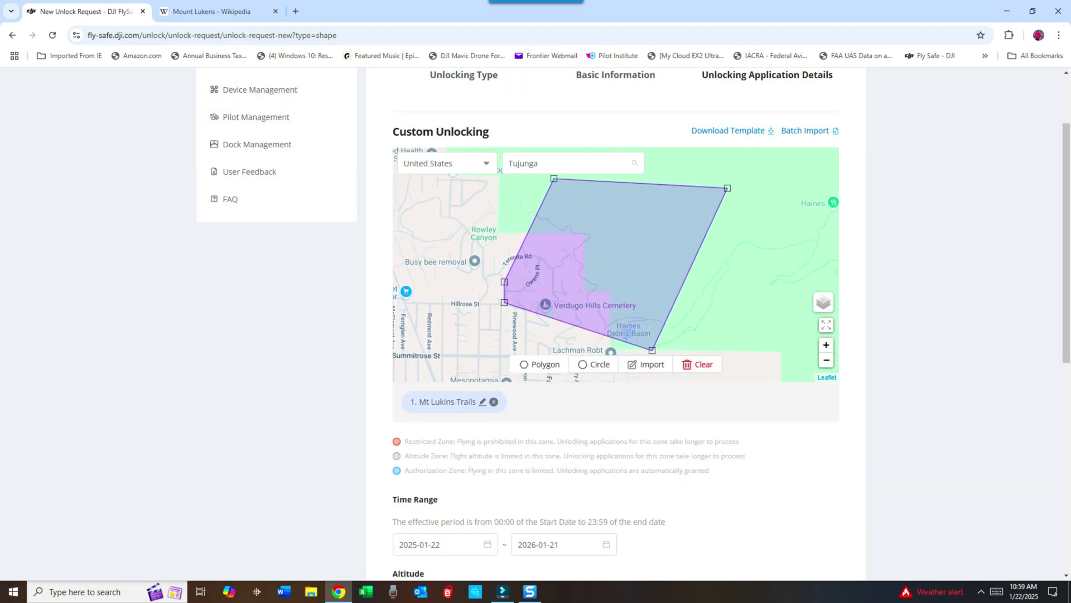
scroll(616, 335, "down", 3)
scroll(615, 335, "down", 1)
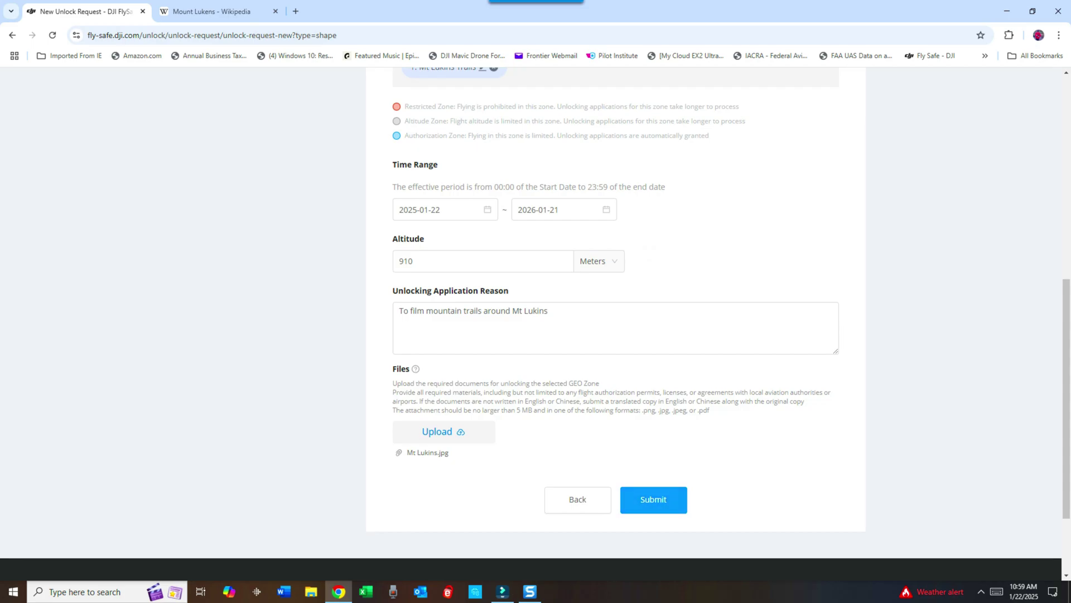
scroll(615, 336, "up", 8)
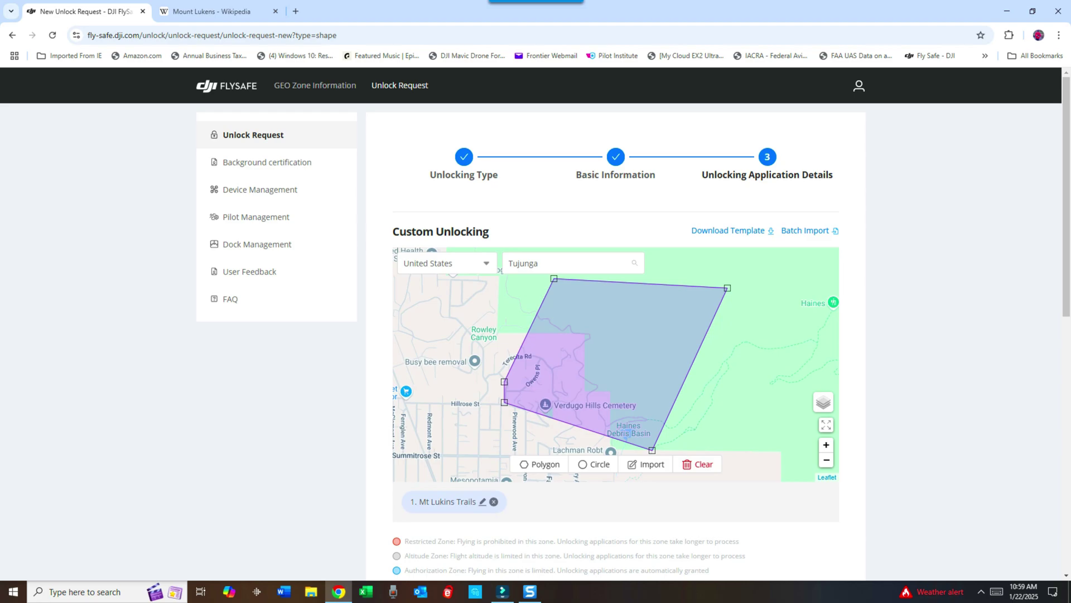
scroll(614, 360, "down", 3)
scroll(502, 376, "up", 6)
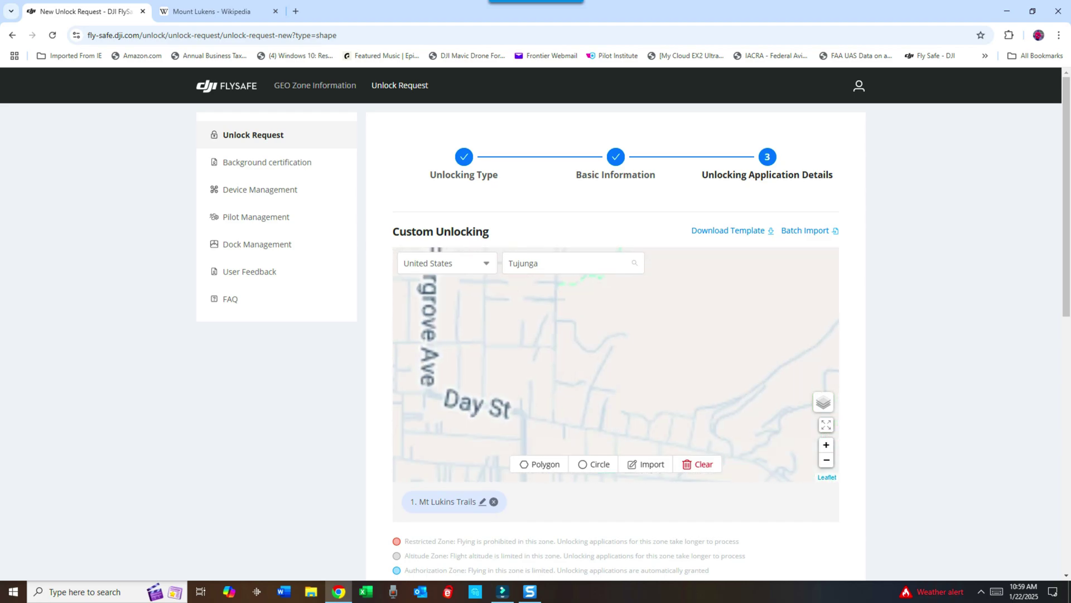
scroll(616, 334, "down", 3)
scroll(615, 335, "down", 5)
scroll(614, 335, "down", 2)
scroll(615, 335, "down", 2)
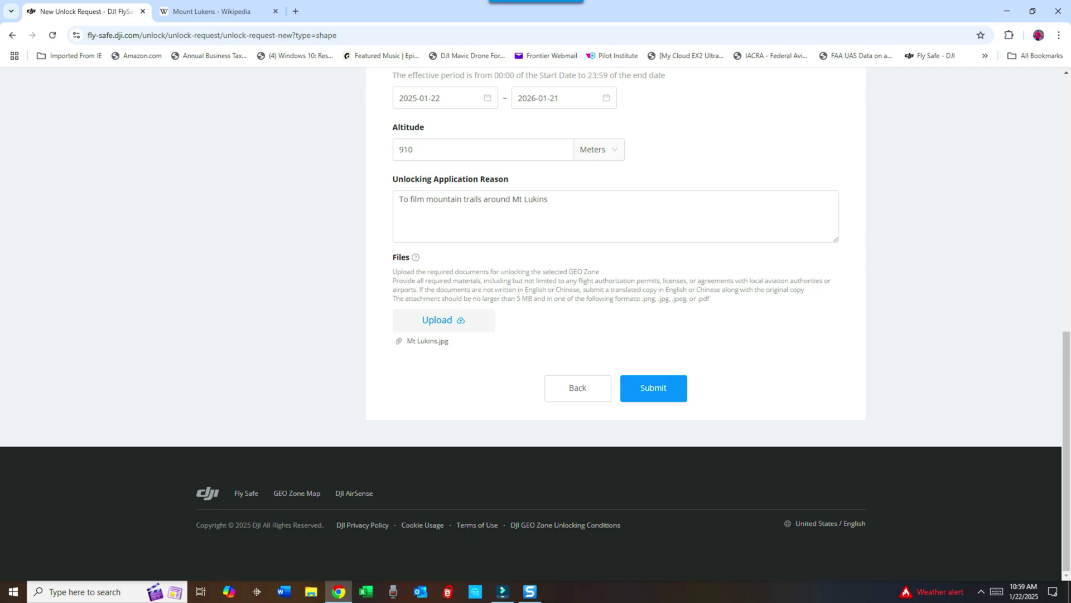
Submit the Mt Lukins Trails unlocking application after checking its details
left_click(653, 388)
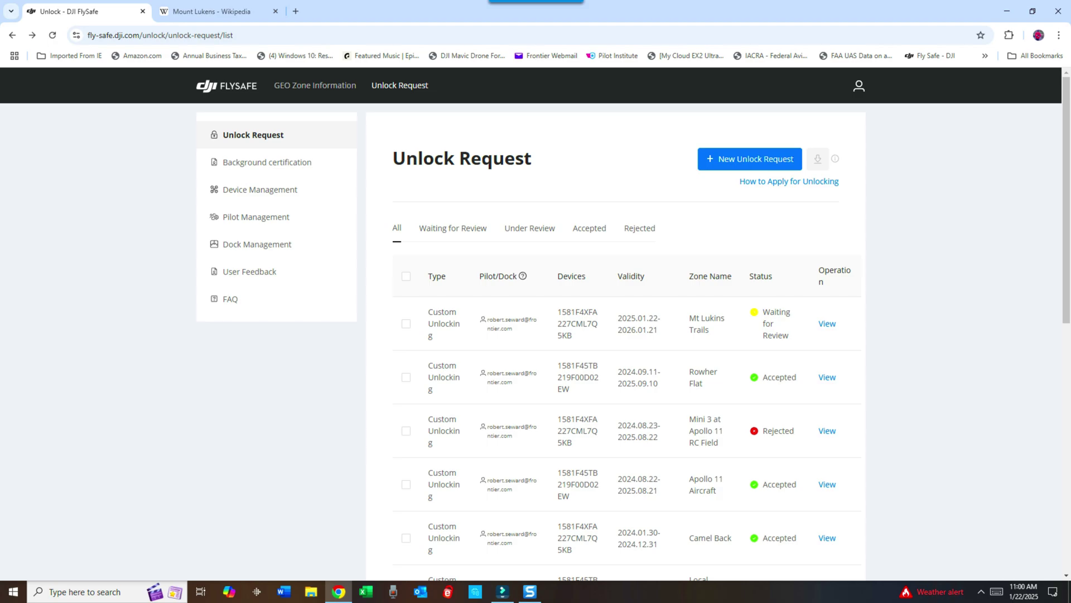
Reload the Unlock Request list three times with F5 to check the request's status
key("F5")
key("F5")
key("F5")
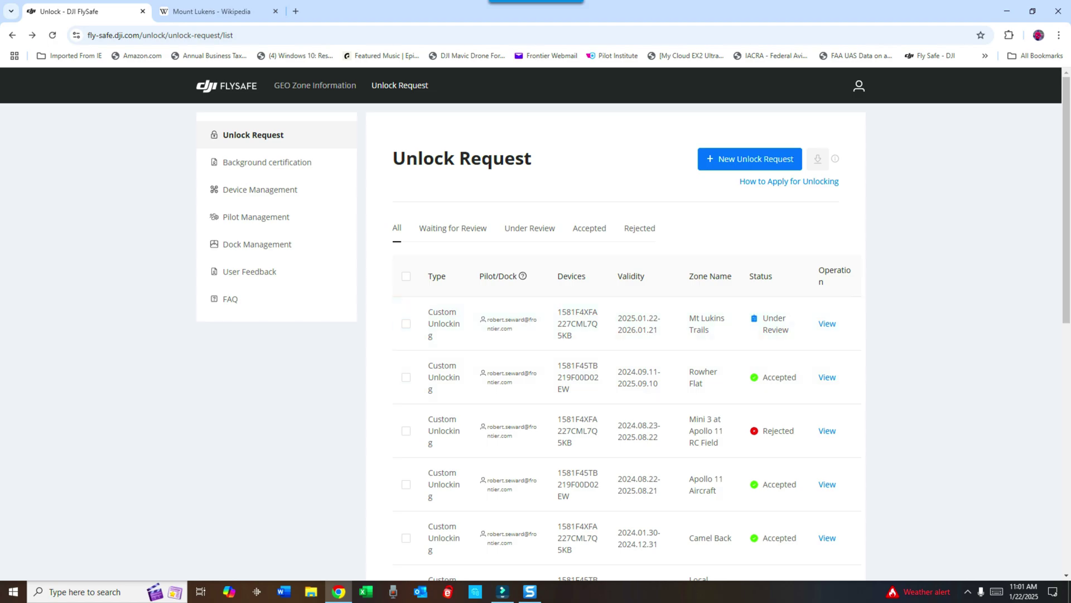
Reload the request list with F5 and the reload button until the status shows Accepted
key("F5")
left_click(52, 35)
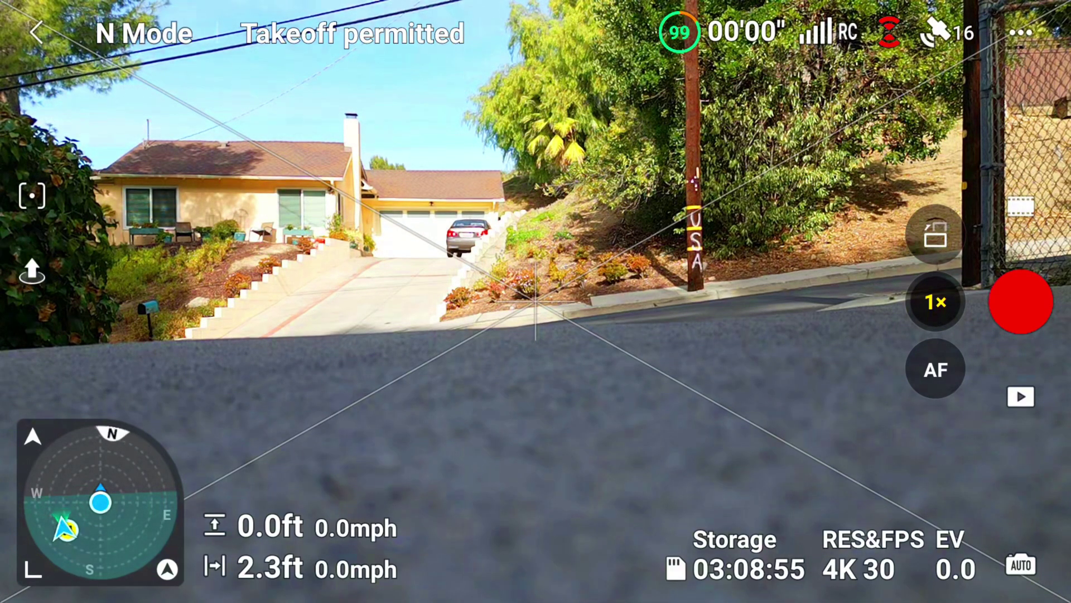
Open the DJI Fly settings menu from the top-right corner
left_click(1021, 32)
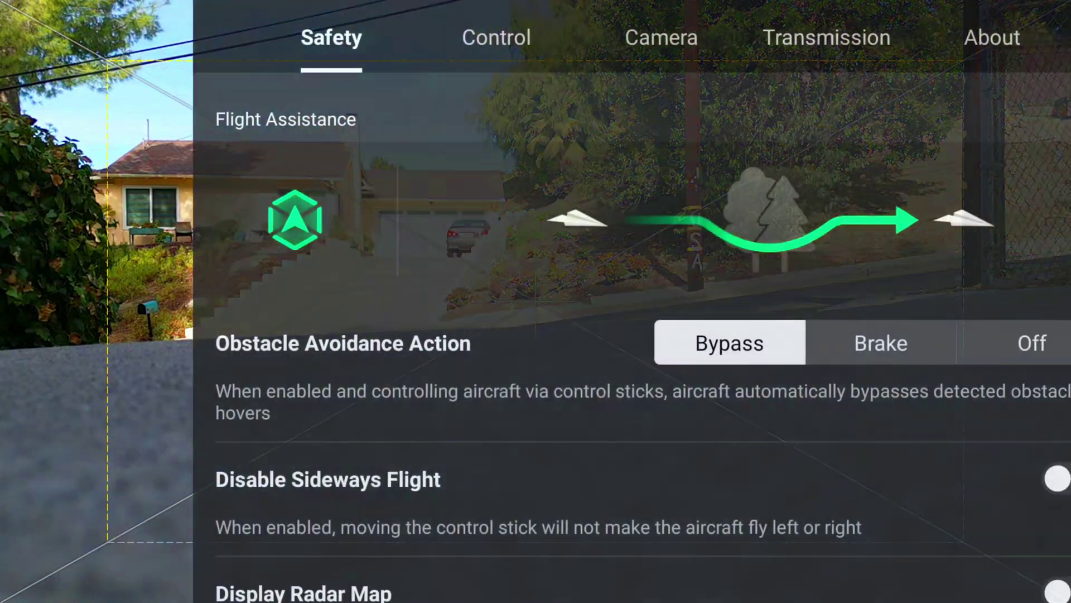
scroll(720, 335, "down", 8)
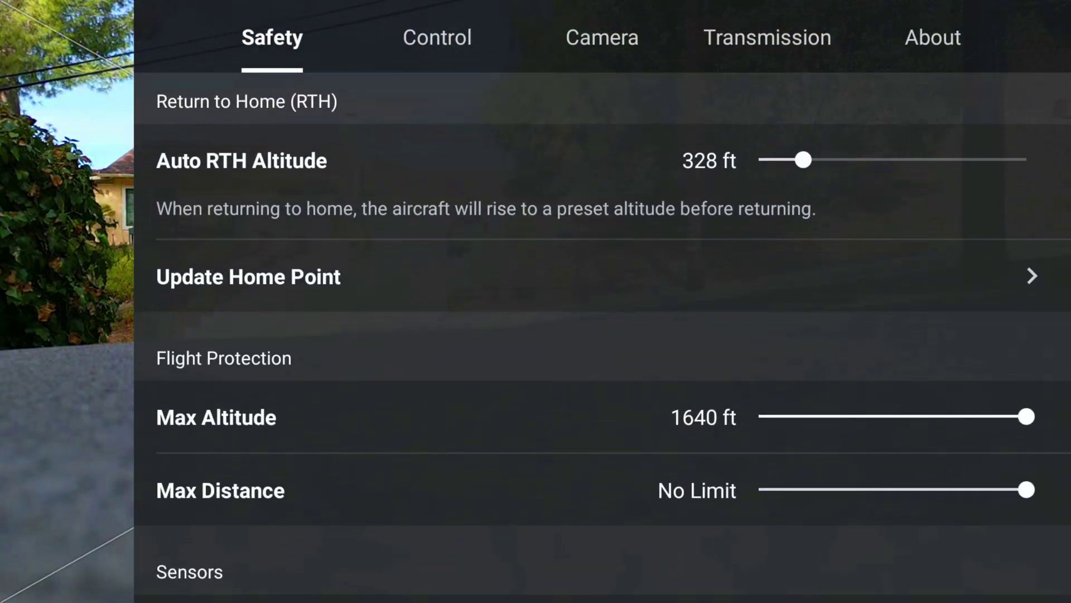
scroll(720, 335, "down", 5)
scroll(720, 252, "down", 4)
scroll(753, 318, "down", 4)
Under Unlock GEO Zone, view the Mt Lukins Trails license area on the map, then close it
left_click(603, 310)
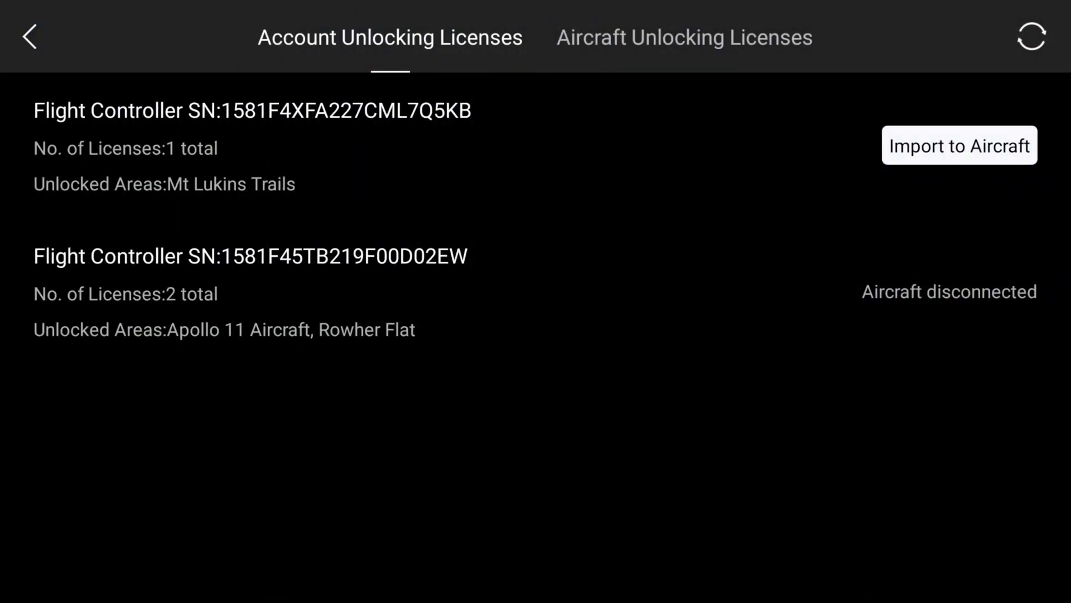
left_click(973, 167)
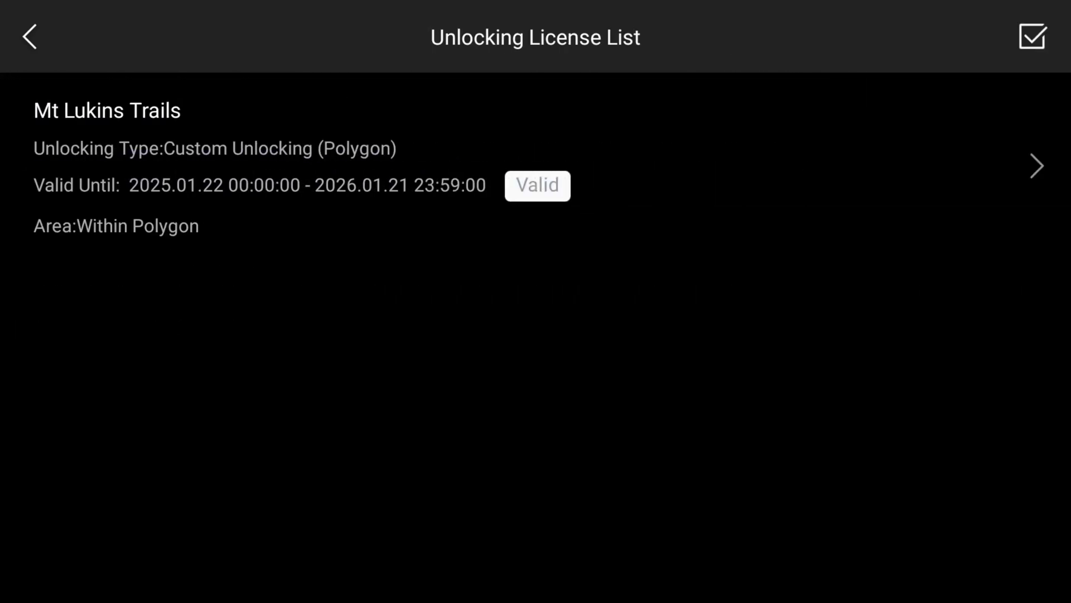
left_click(536, 168)
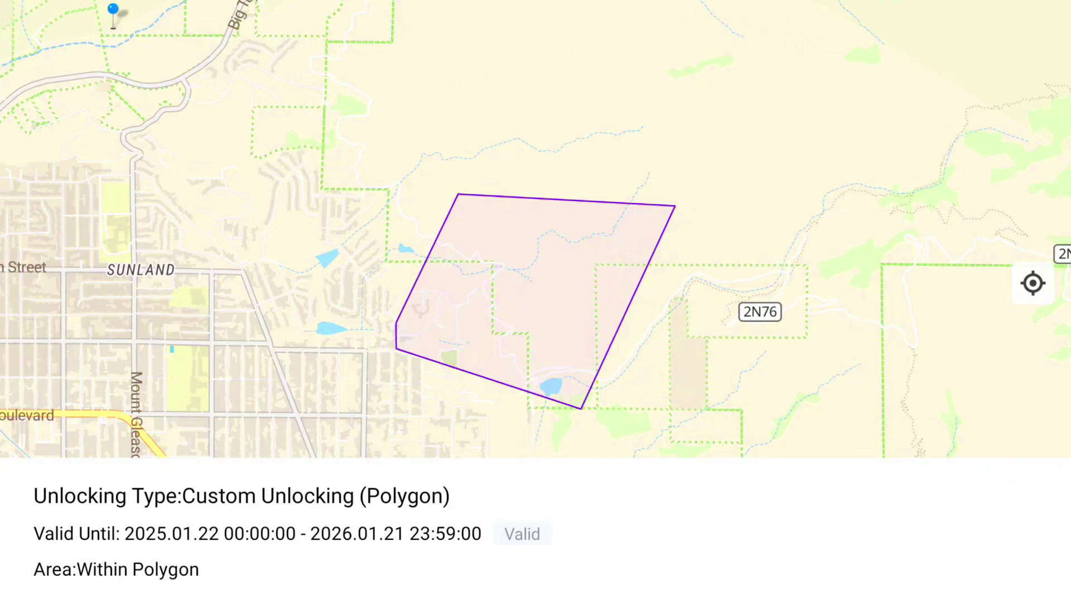
key("Escape")
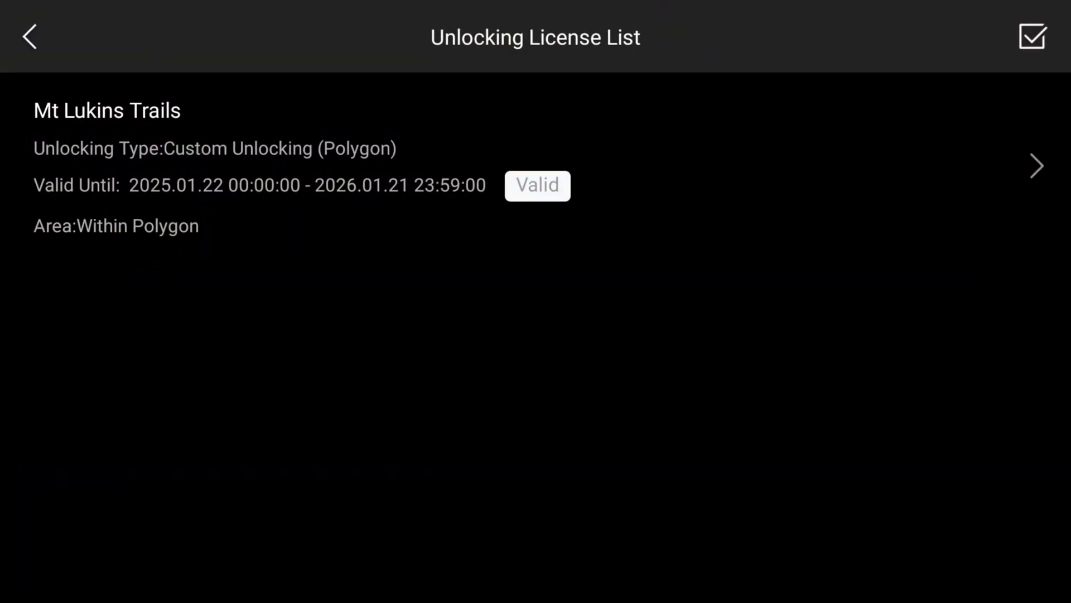
Check the Aircraft Unlocking Licenses tab, then reopen and close the GEO zone licenses page
left_click(29, 37)
left_click(686, 38)
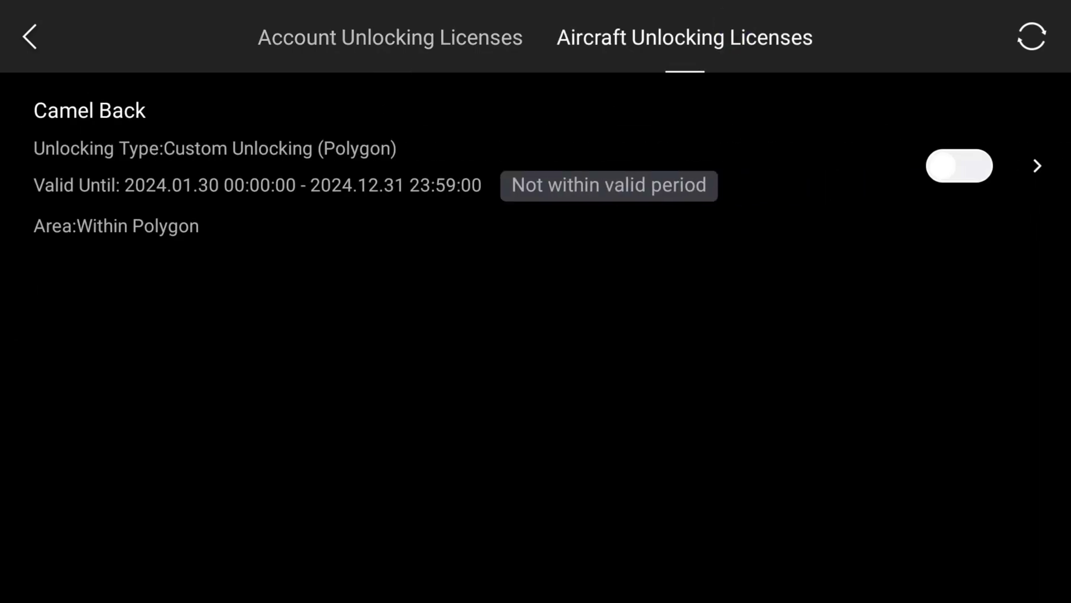
left_click(30, 37)
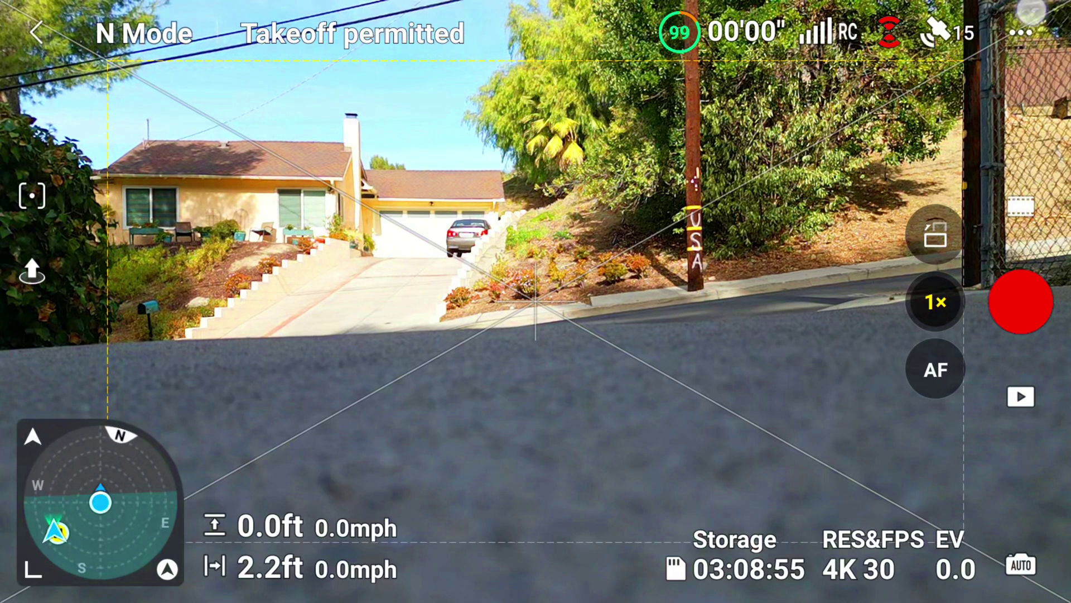
left_click(1021, 33)
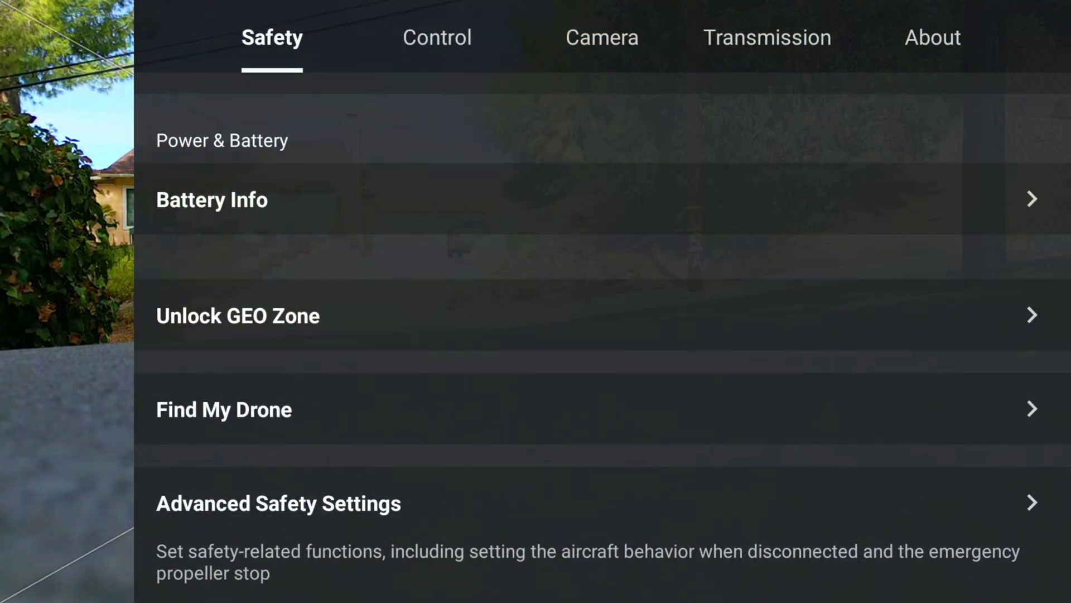
left_click(492, 318)
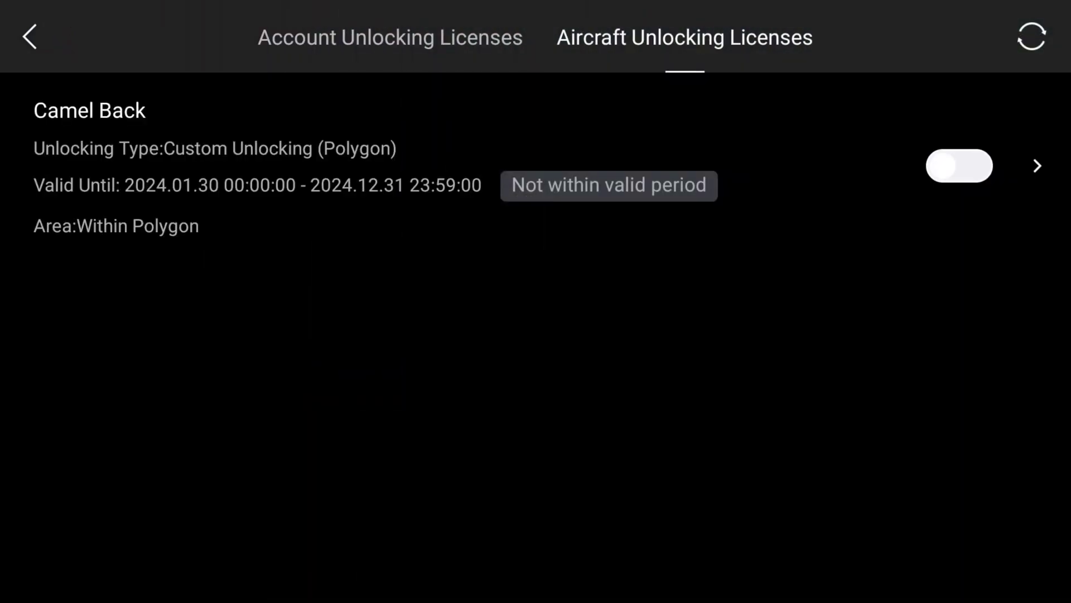
left_click(29, 36)
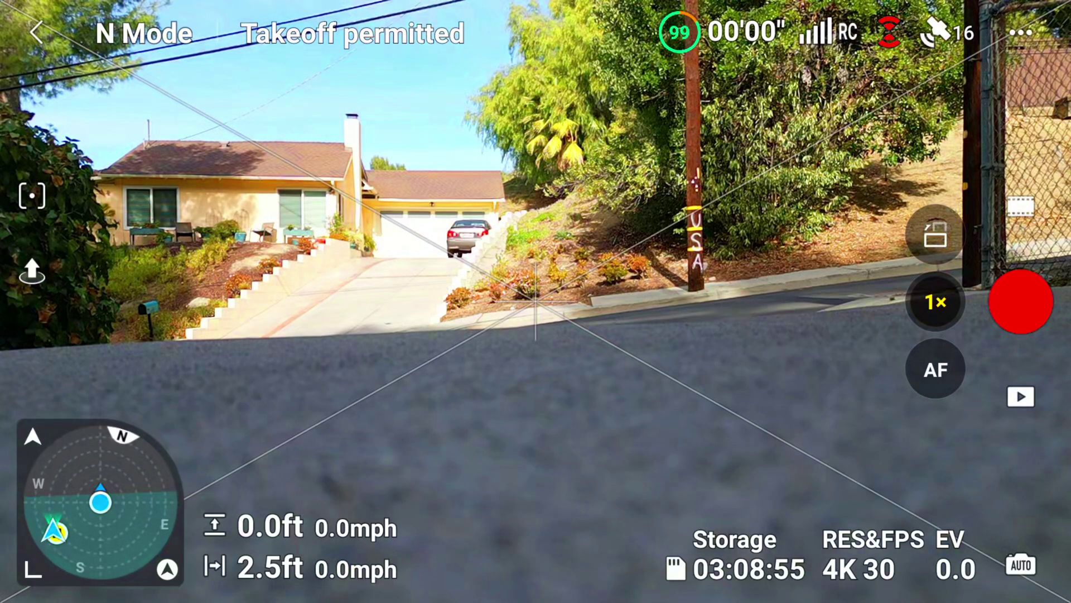
Import the Mt Lukins Trails license from the account to the aircraft, then reopen the licenses
left_click(1022, 32)
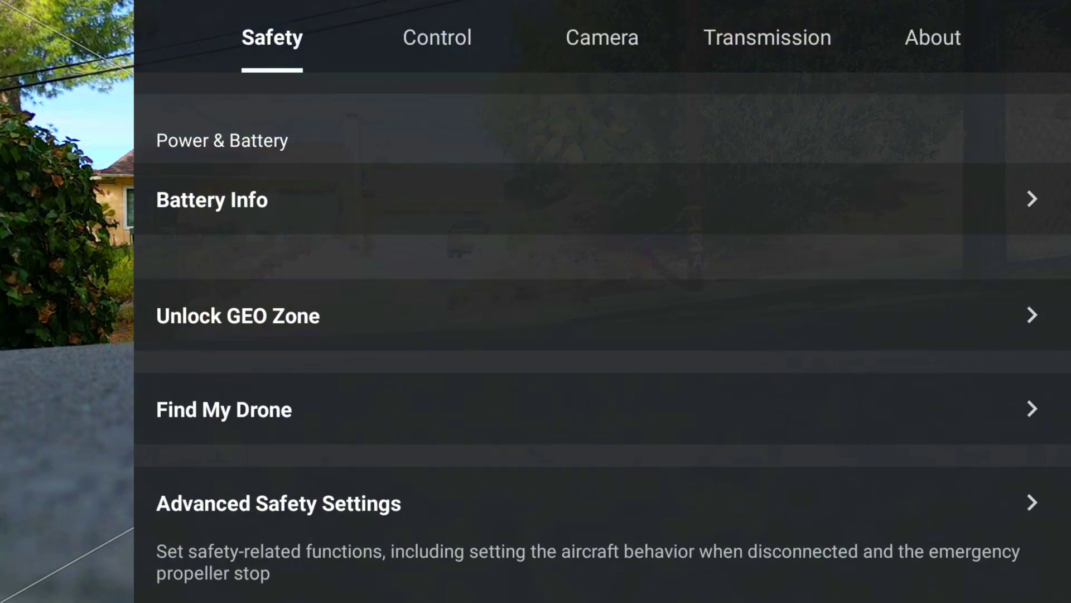
left_click(238, 316)
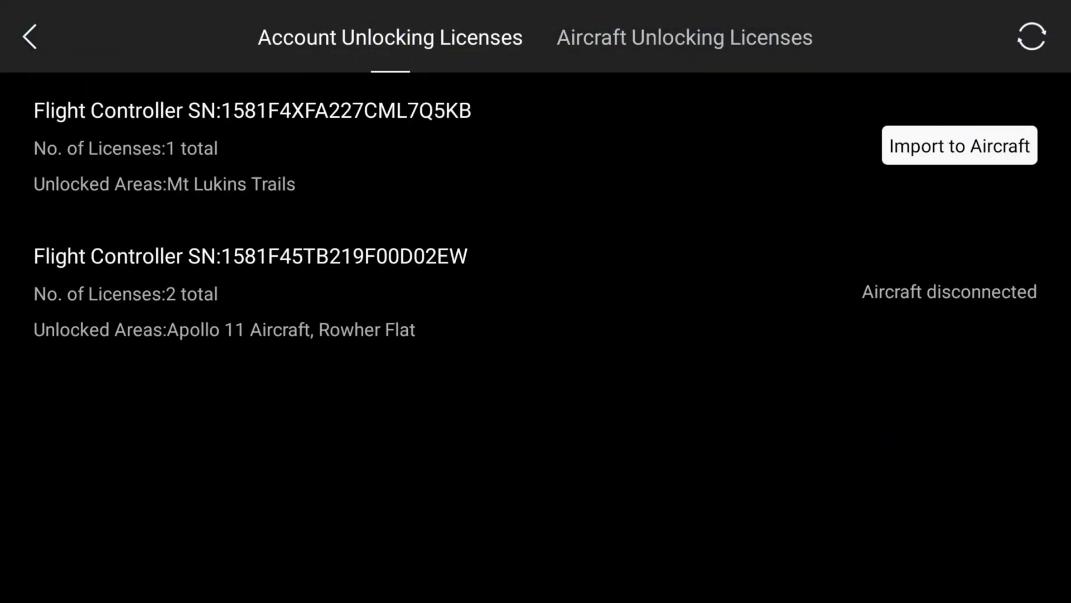
left_click(960, 146)
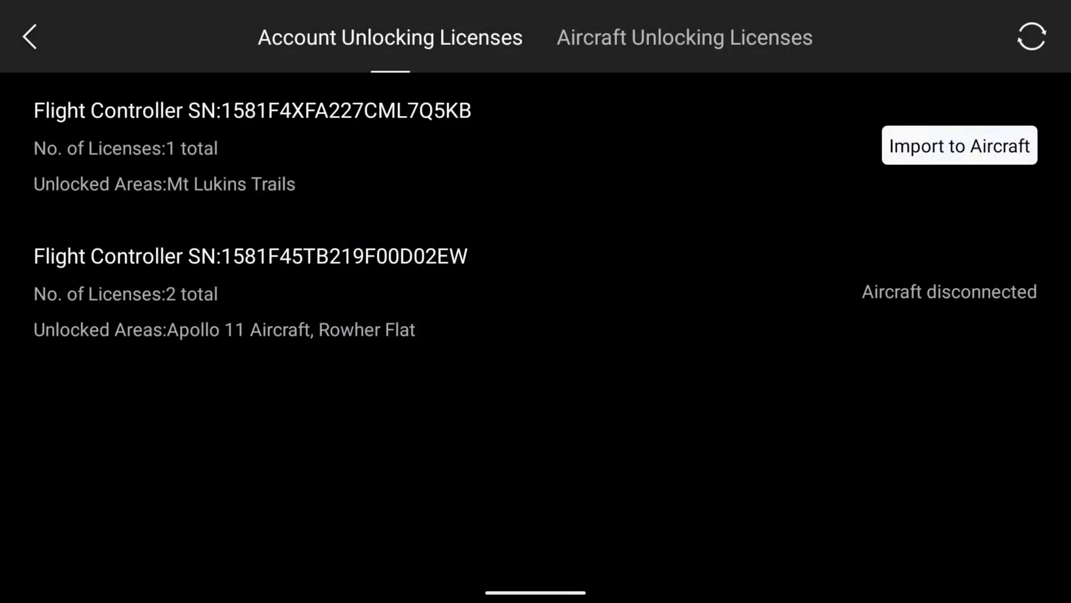
left_click(42, 50)
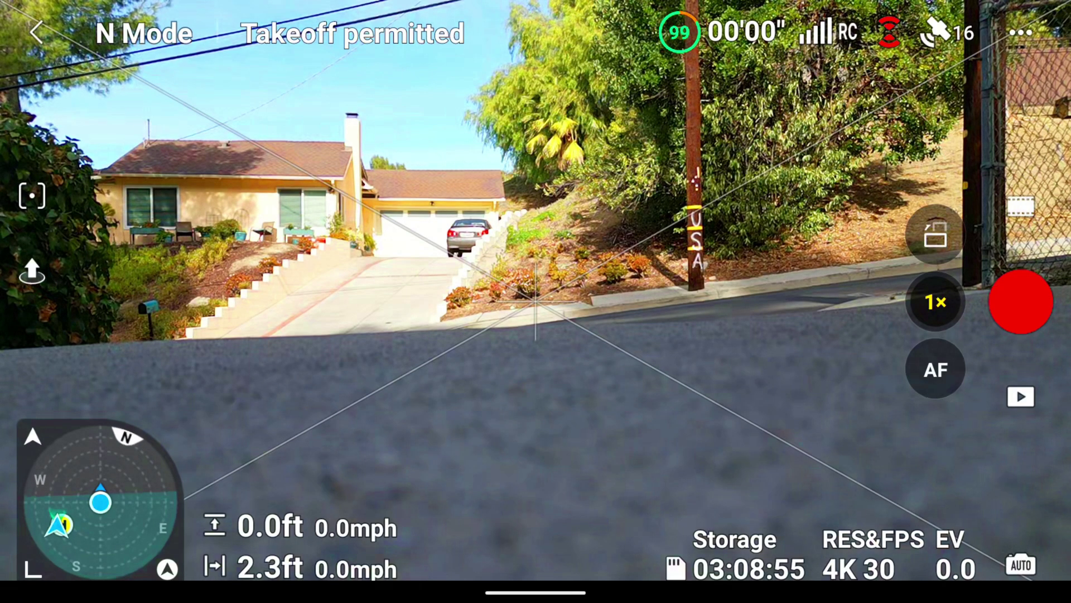
left_click(1026, 44)
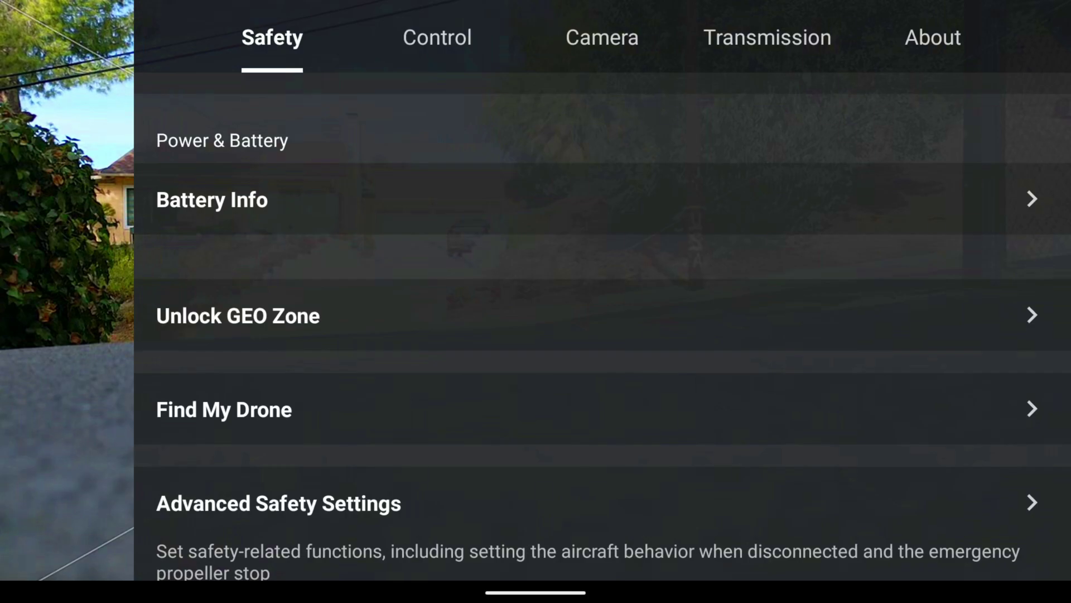
left_click(529, 316)
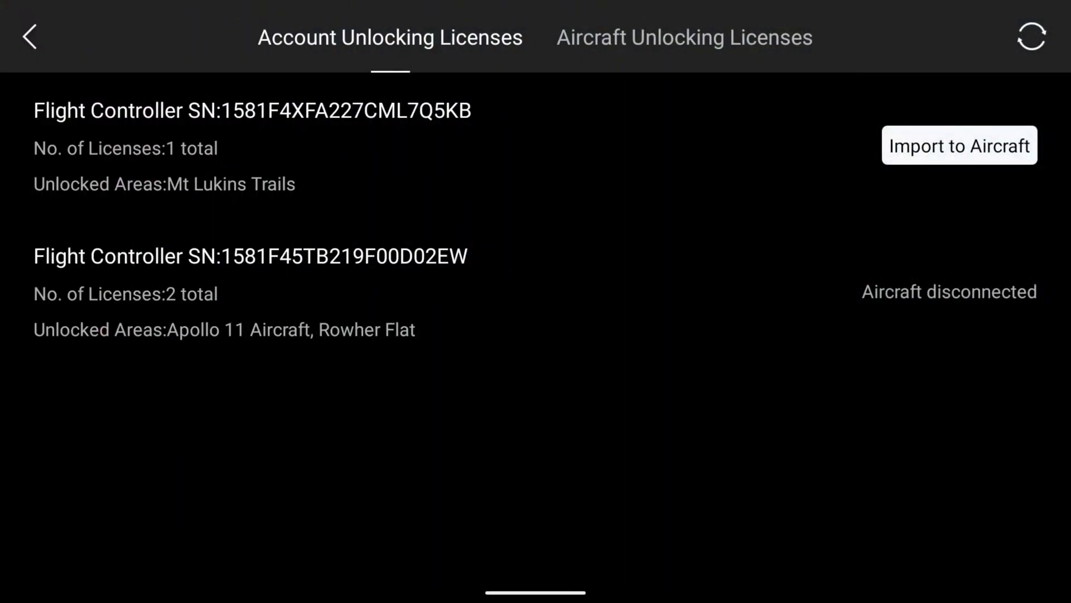
Enable the aircraft's Mt Lukins Trails license after accepting the qualification and liability statements, then exit licenses
left_click(685, 38)
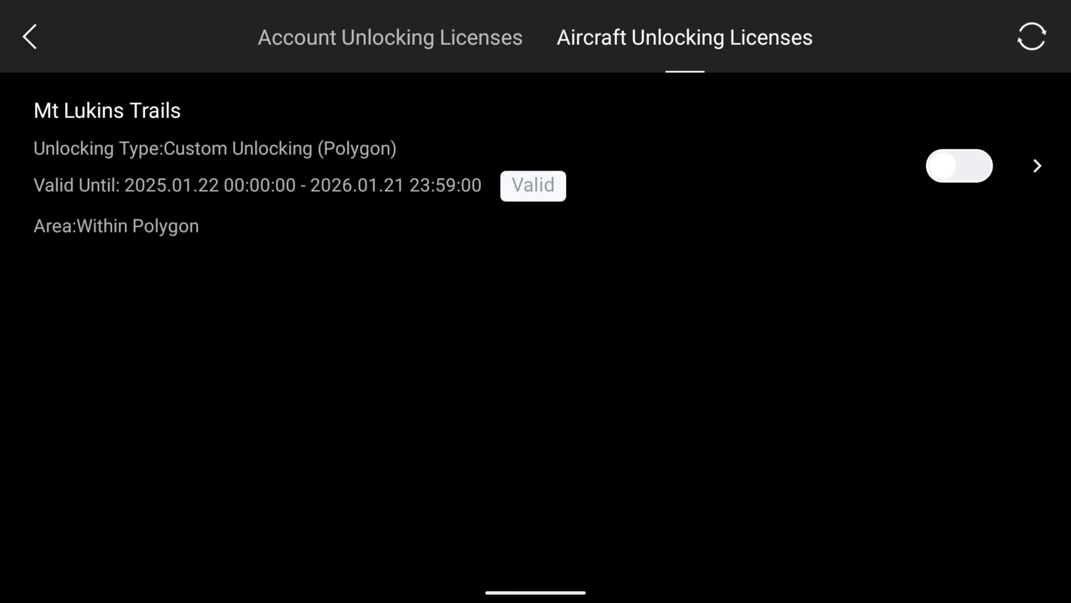
left_click(959, 166)
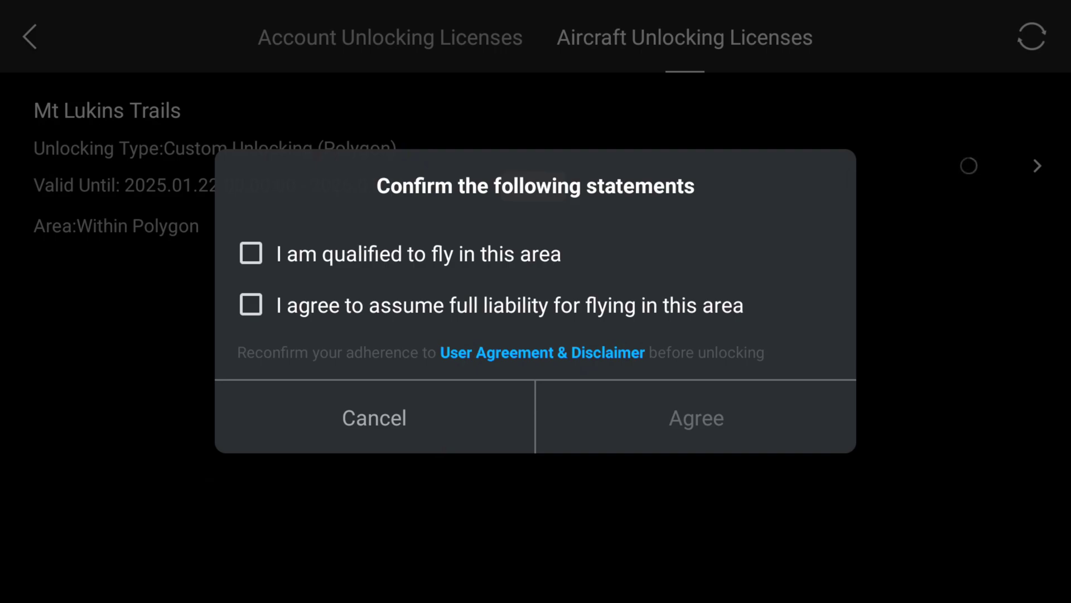
left_click(251, 253)
left_click(252, 305)
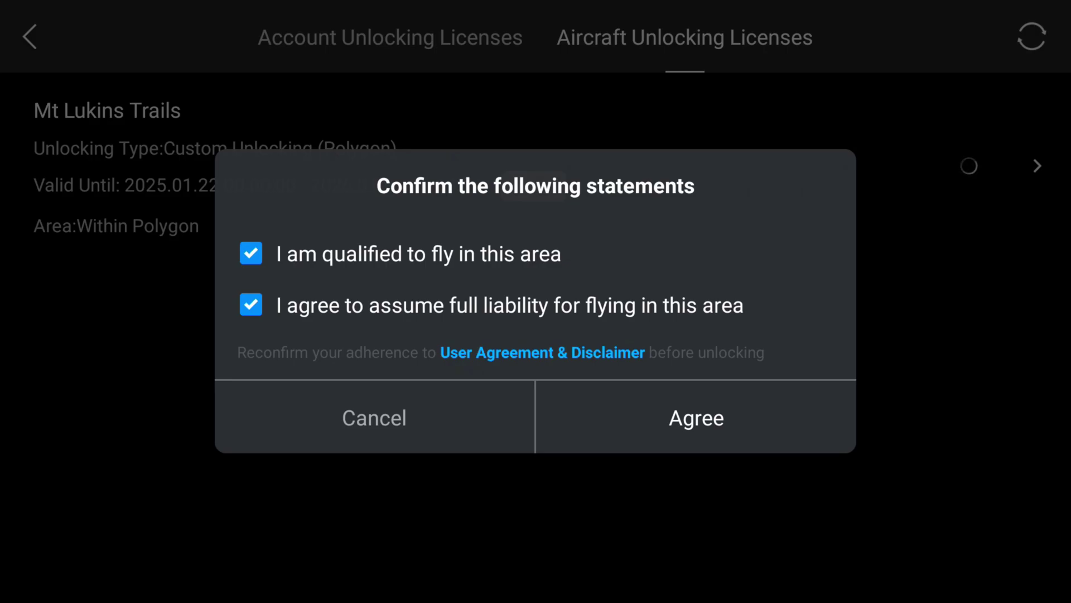
left_click(697, 418)
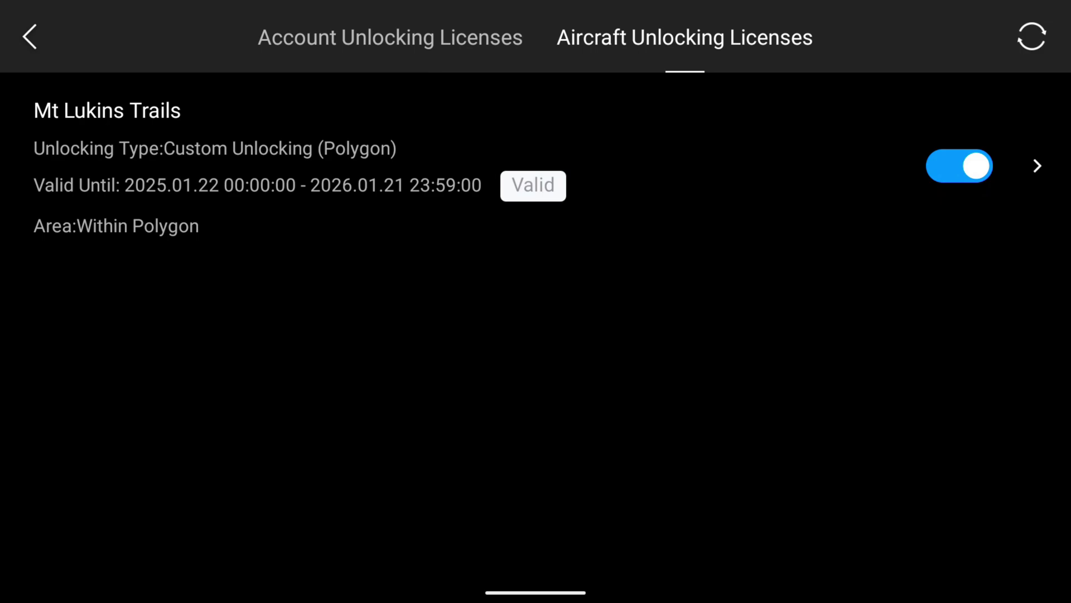
left_click(64, 34)
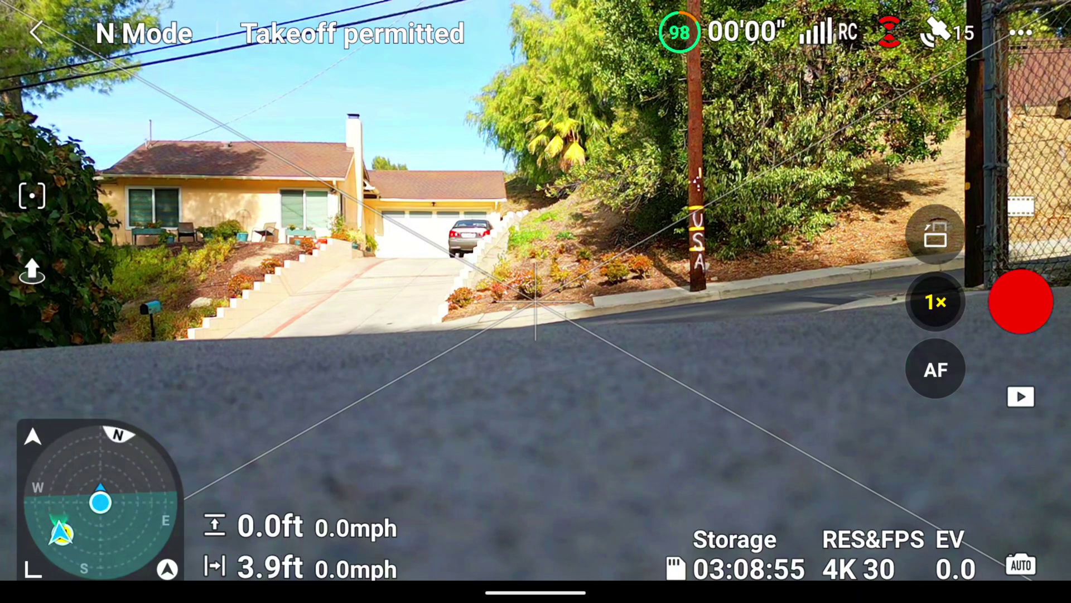
Bring up the aircraft safety settings from the top-right of the screen
left_click(1013, 34)
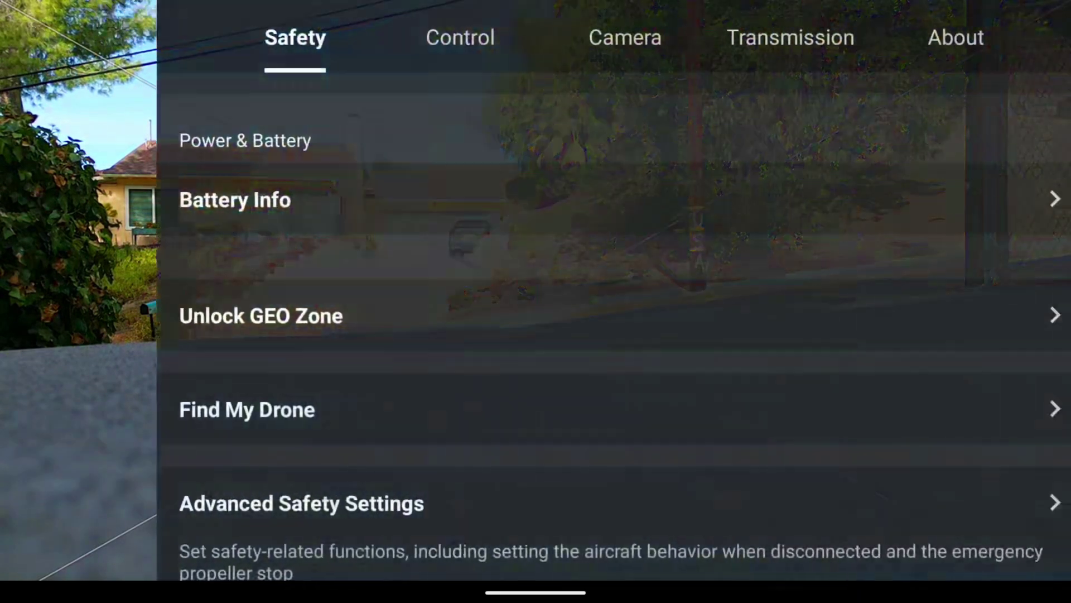
scroll(648, 219, "up", 10)
scroll(833, 237, "down", 2)
scroll(833, 237, "down", 8)
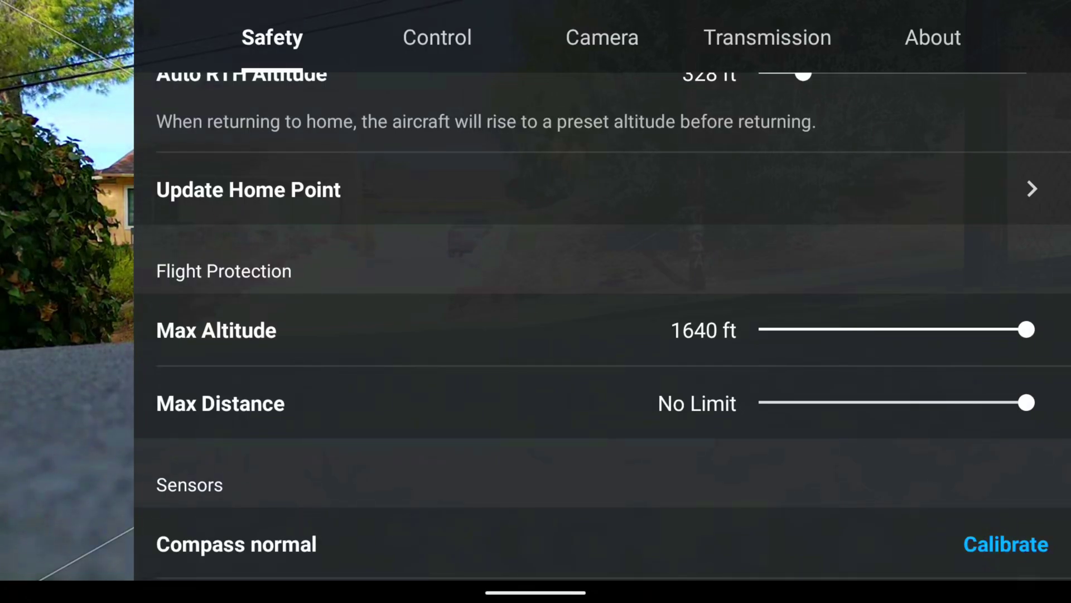
Close the settings panel to get back to the live camera view
left_click(45, 361)
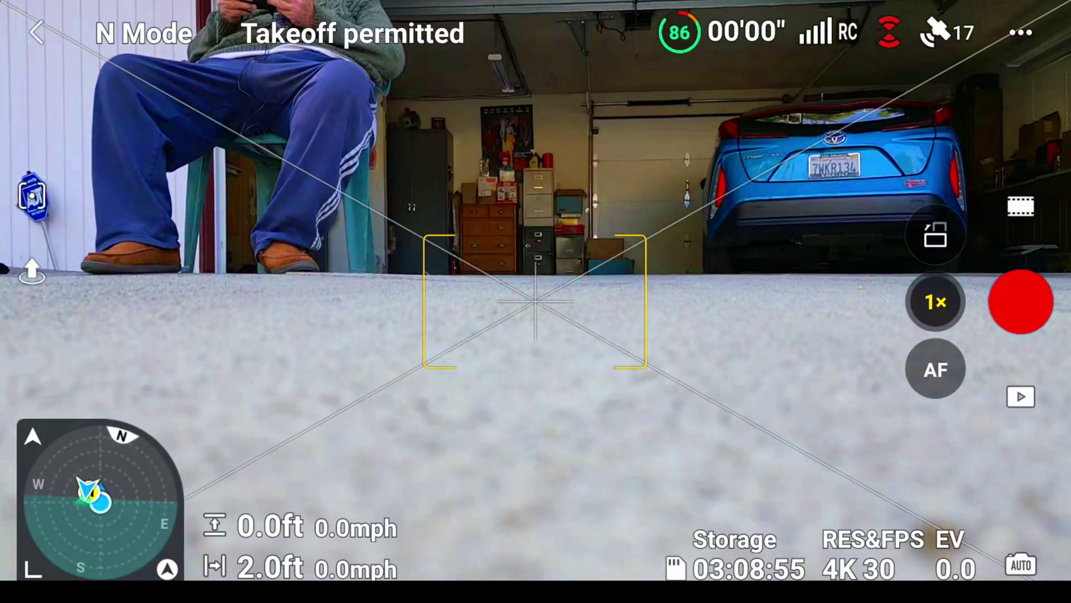
Check the account and aircraft licenses, then switch off the aircraft's Mt Lukins Trails license
left_click(1021, 32)
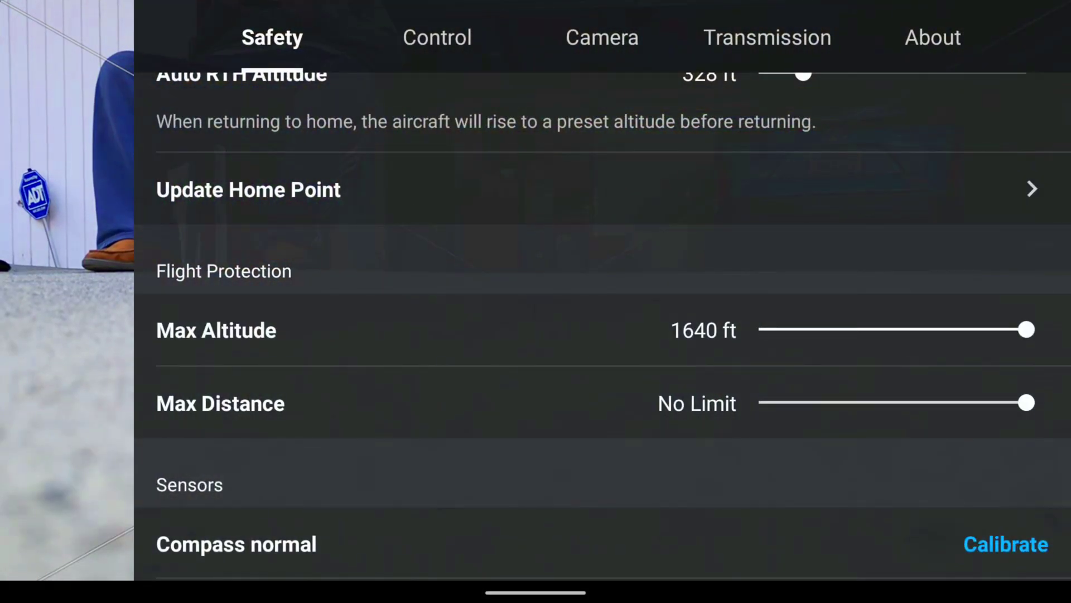
scroll(603, 335, "up", 5)
left_click(615, 261)
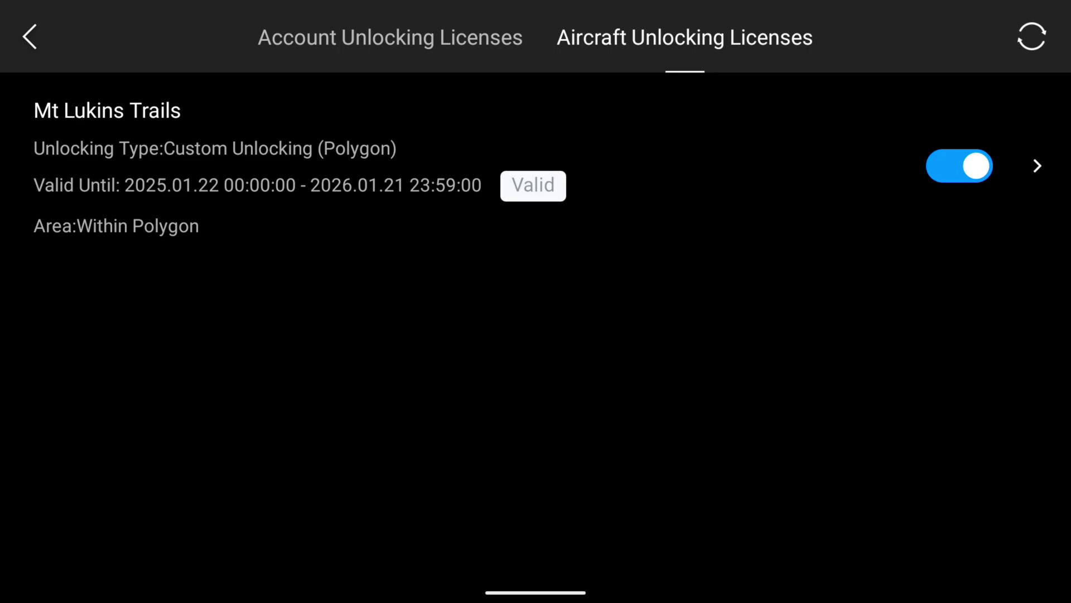
left_click(390, 38)
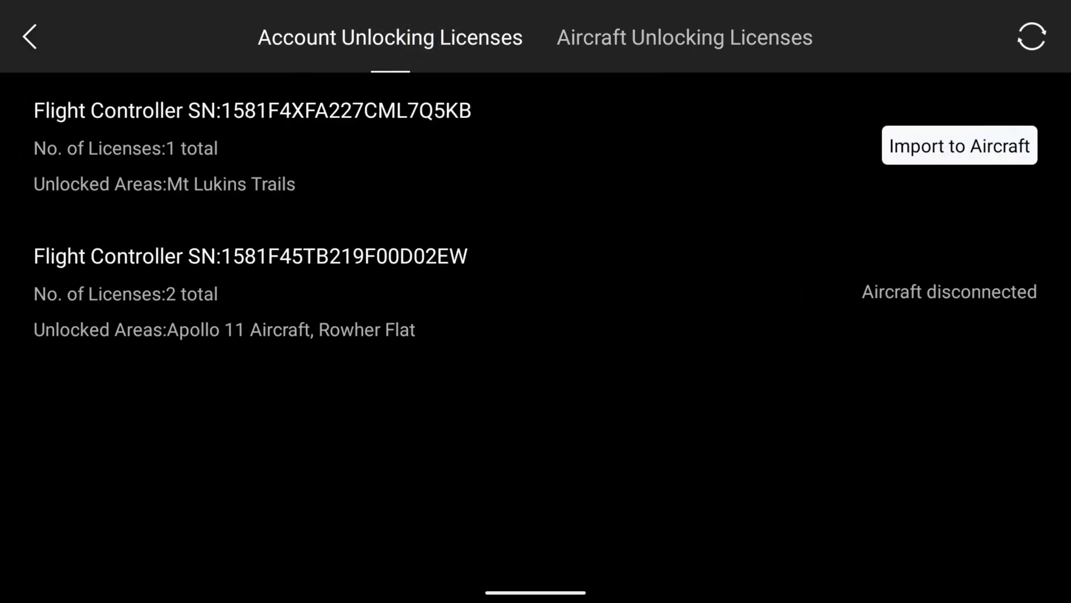
left_click(684, 37)
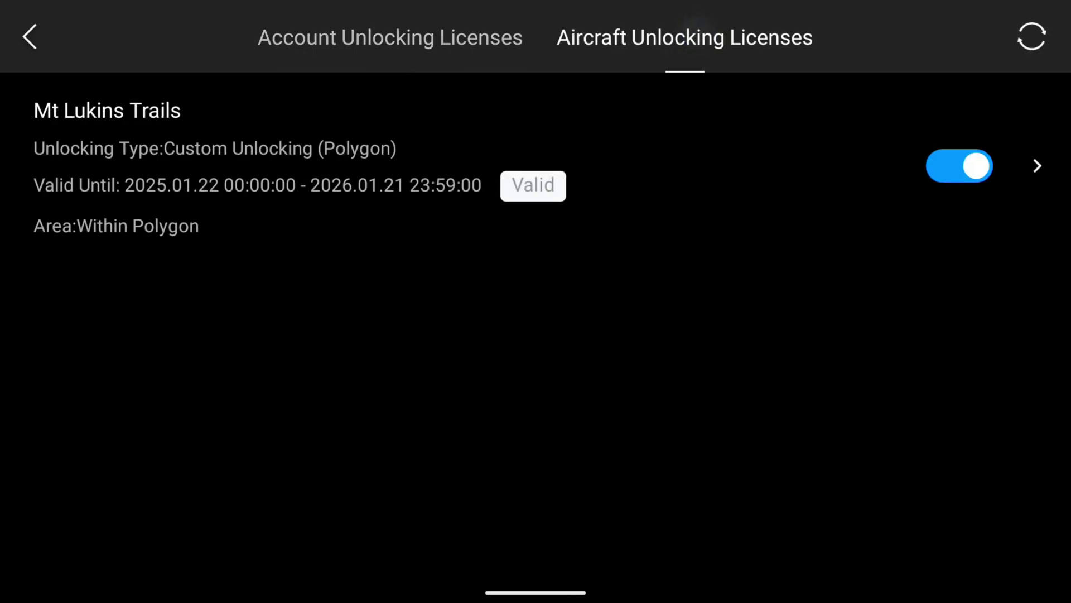
left_click(961, 166)
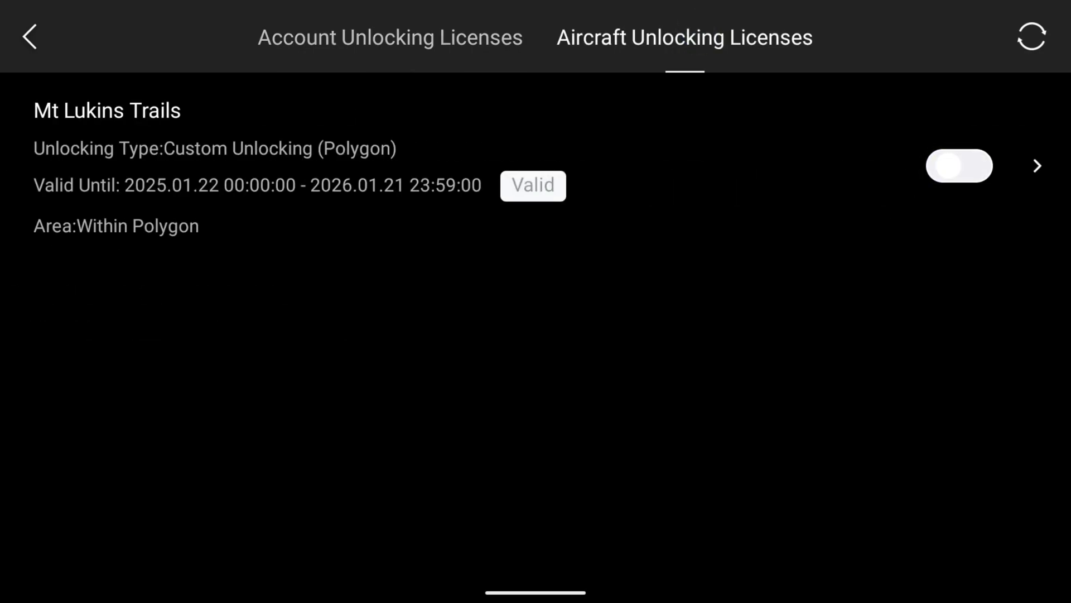
Reopen the safety settings and test the Max Altitude slider, restoring it to 1640 ft
left_click(30, 36)
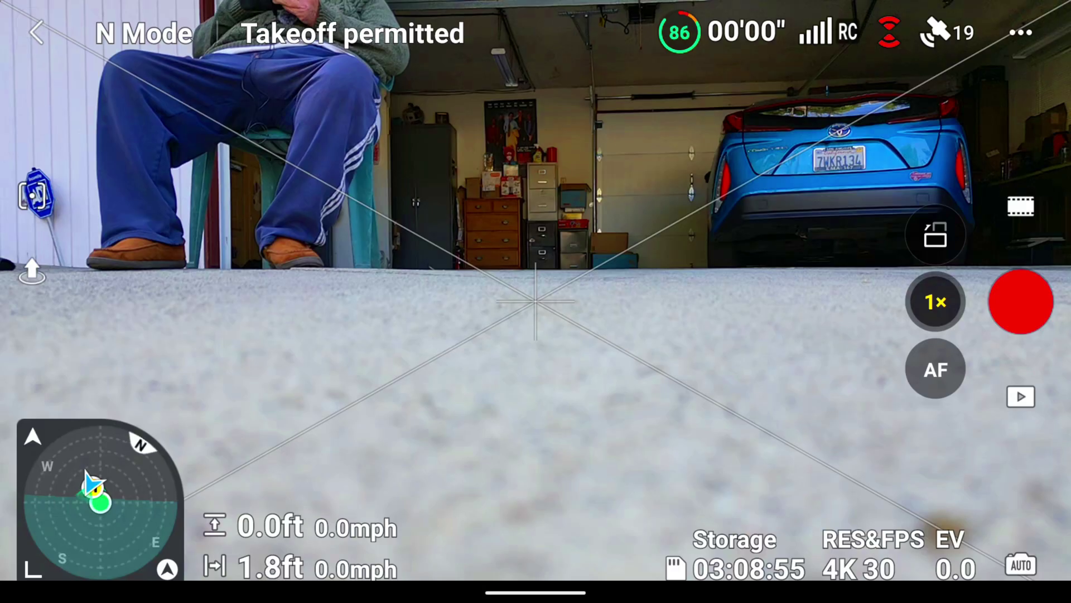
left_click(1026, 32)
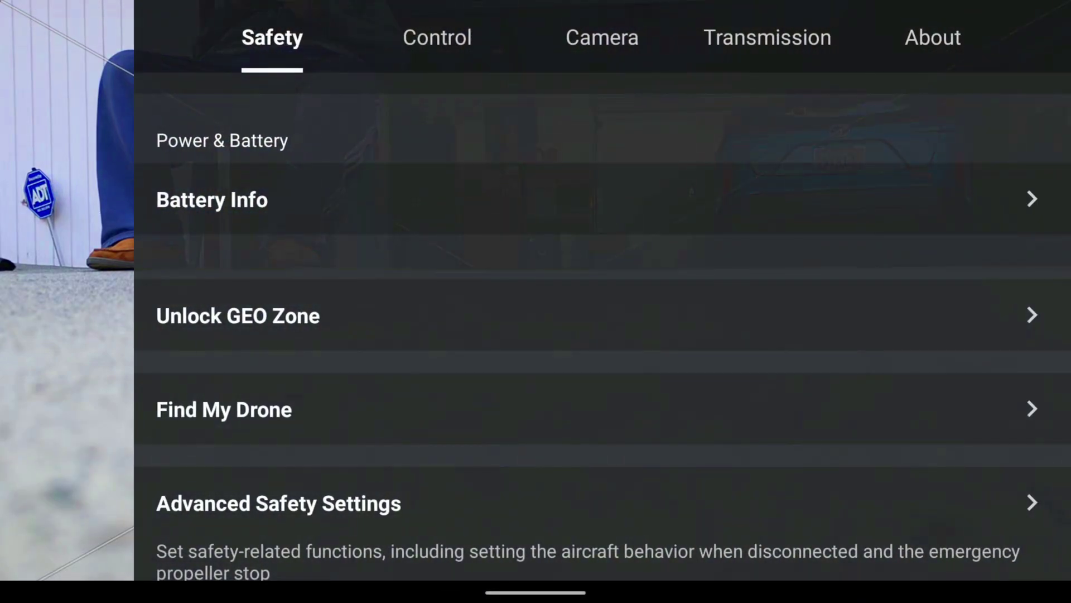
scroll(531, 298, "up", 8)
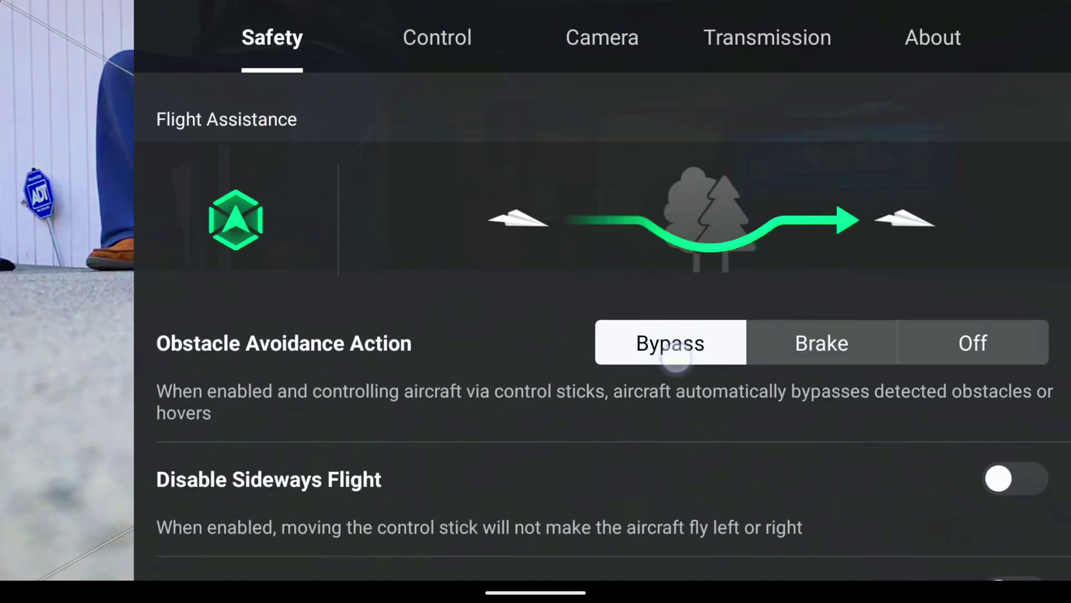
scroll(806, 375, "down", 6)
scroll(849, 519, "up", 1)
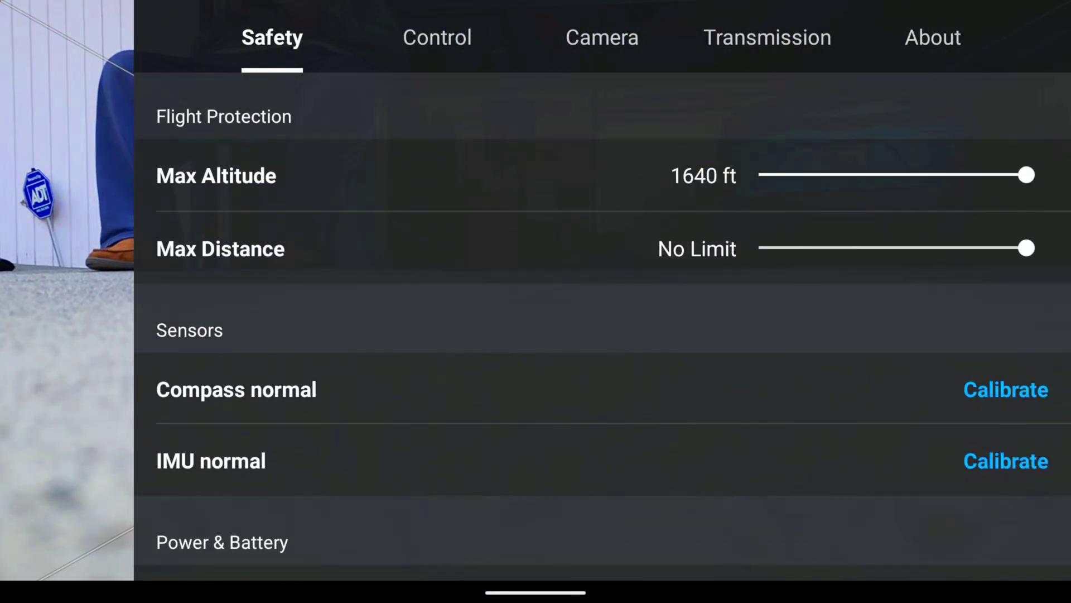
mouse_move(1027, 175)
left_mouse_down()
mouse_move(928, 175)
mouse_move(1064, 168)
left_mouse_up()
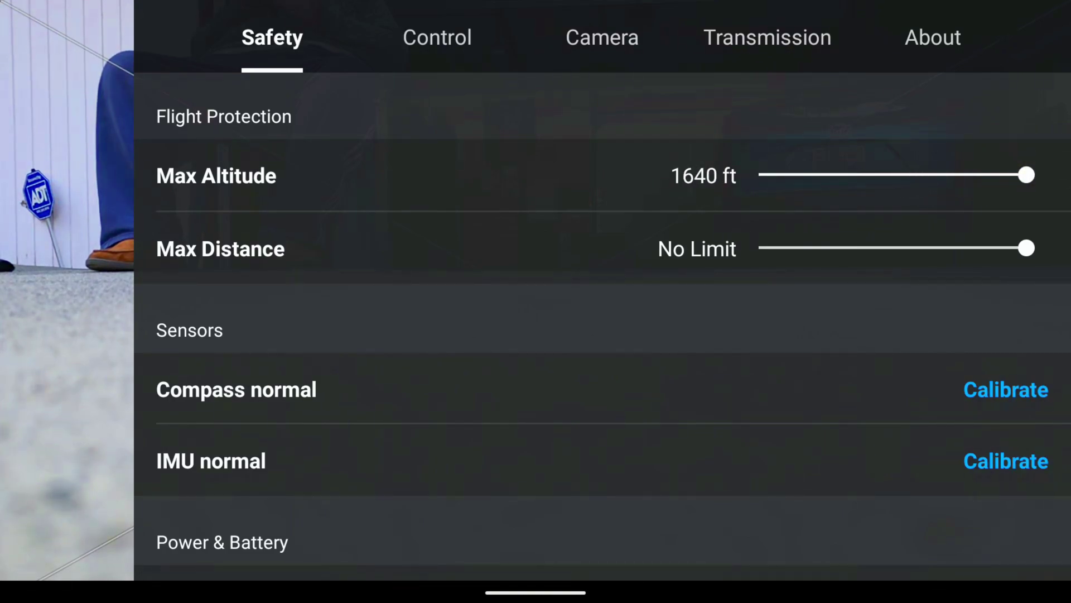
scroll(570, 335, "down", 5)
scroll(611, 251, "down", 4)
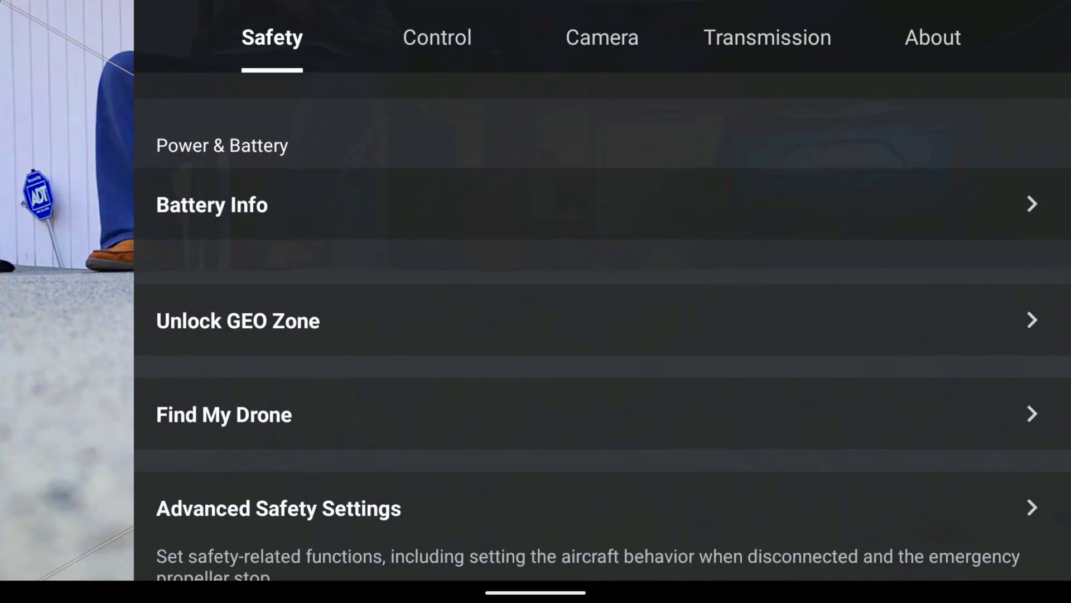
Re-enable the Mt Lukins Trails license, accepting both qualification and liability statements, then go back
left_click(645, 320)
left_click(960, 165)
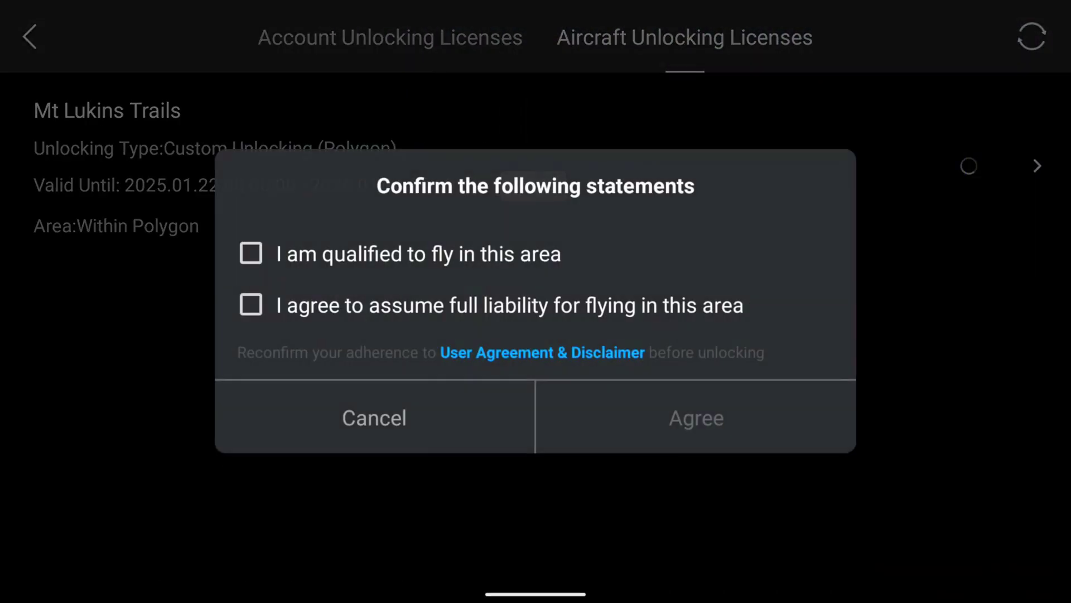
left_click(251, 254)
left_click(251, 305)
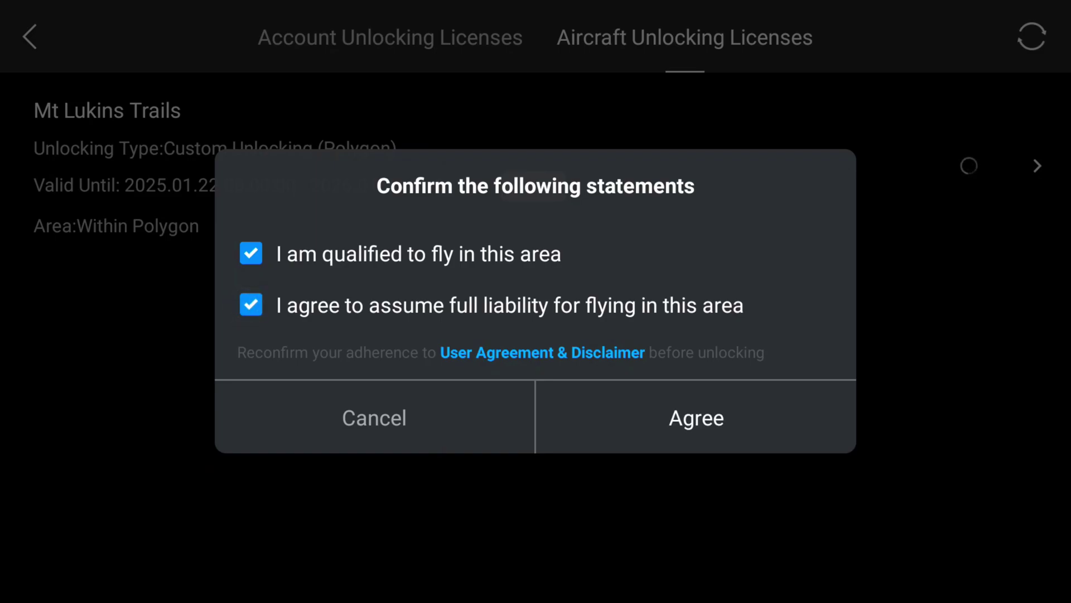
left_click(697, 417)
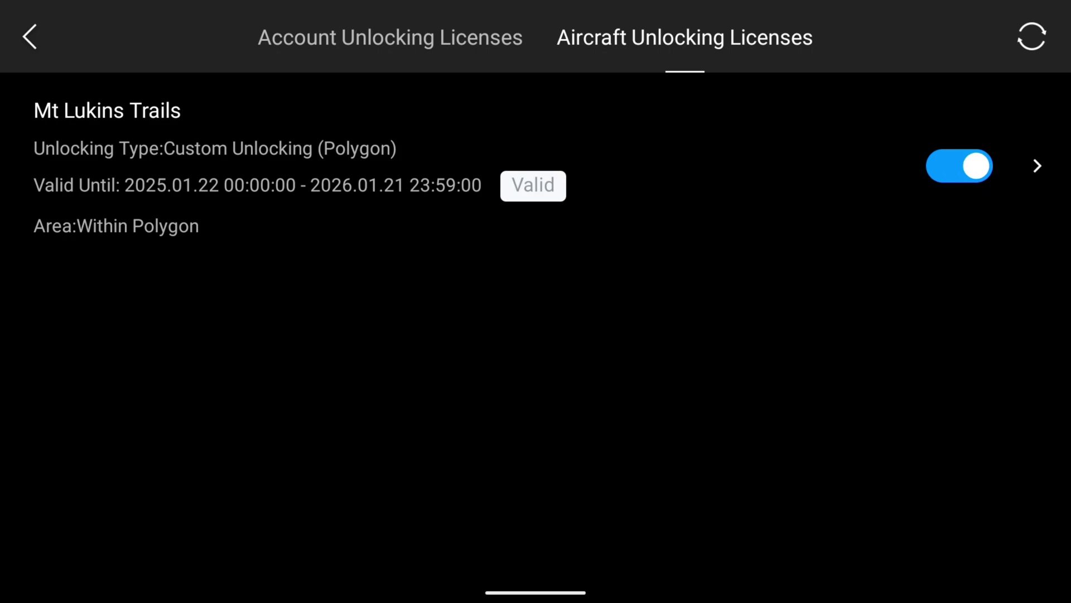
left_click(30, 38)
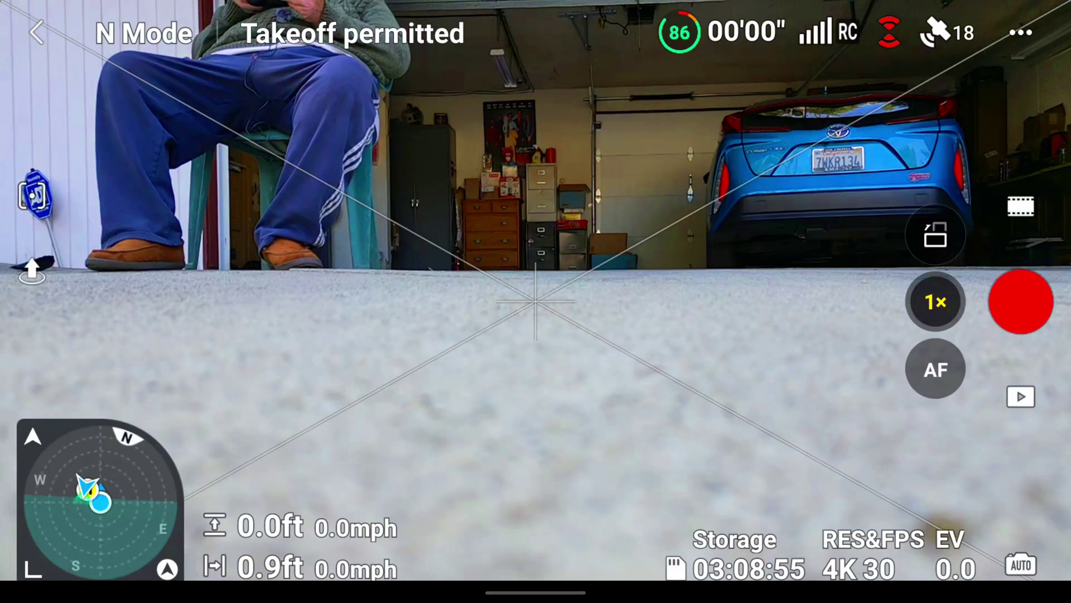
left_click(1021, 32)
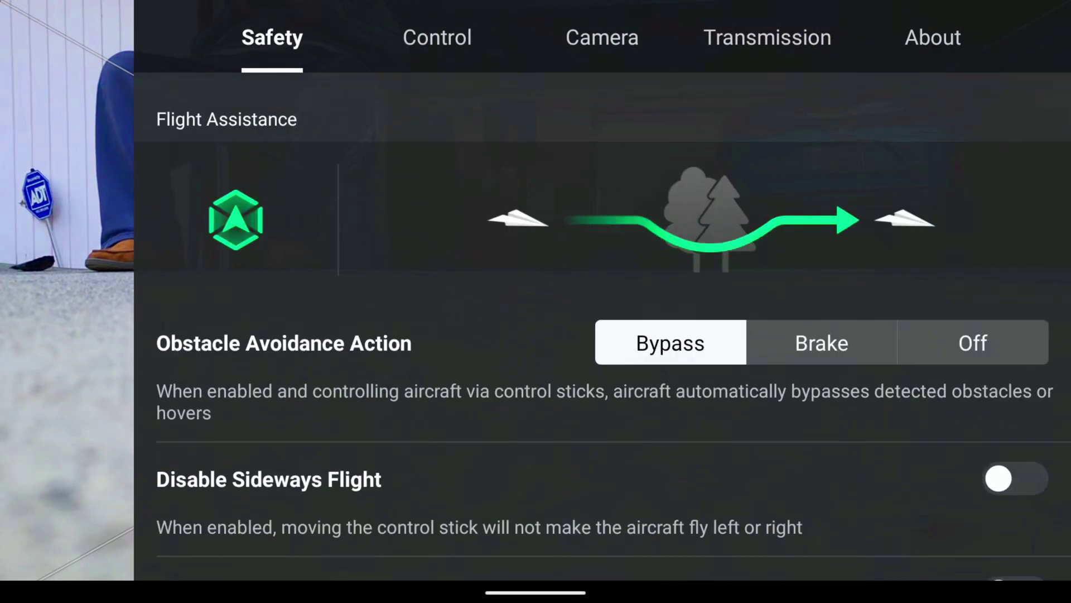
scroll(628, 335, "down", 5)
scroll(589, 335, "down", 5)
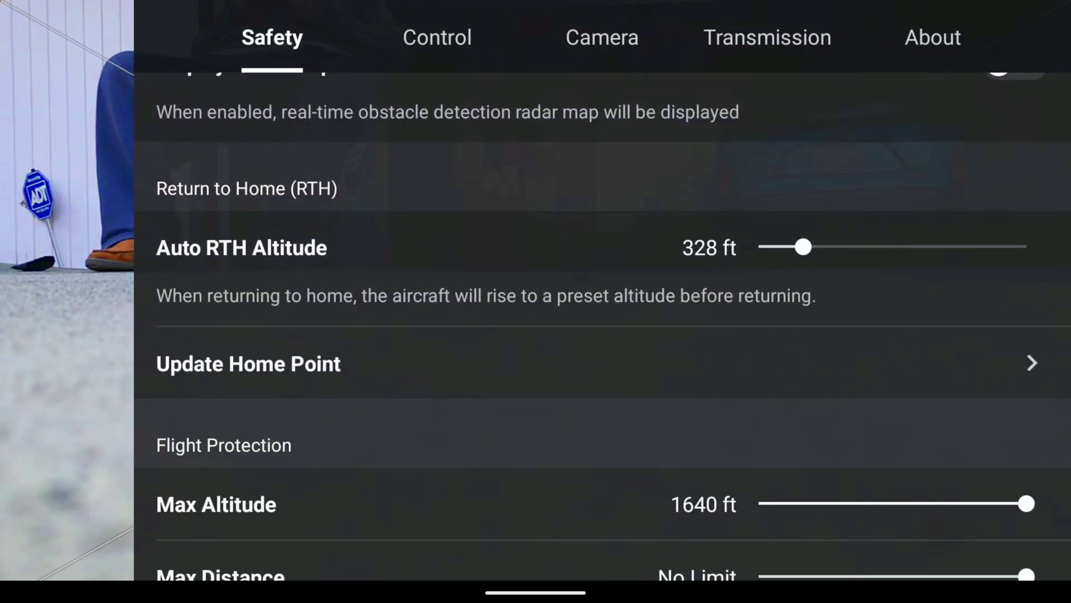
left_click_drag(837, 469, 837, 310)
left_click_drag(1026, 344, 1026, 345)
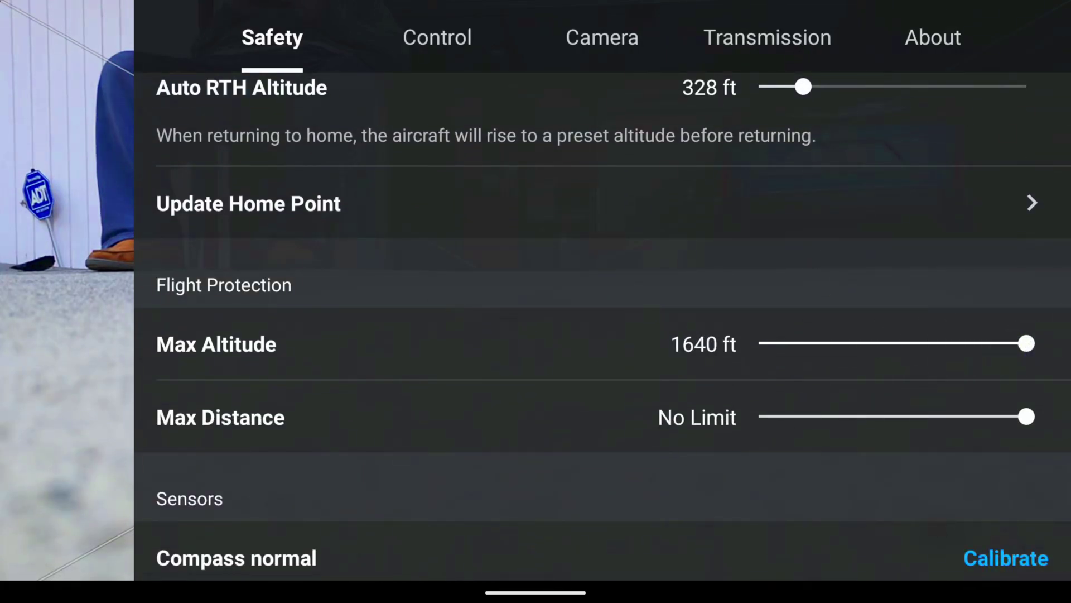
left_click(67, 302)
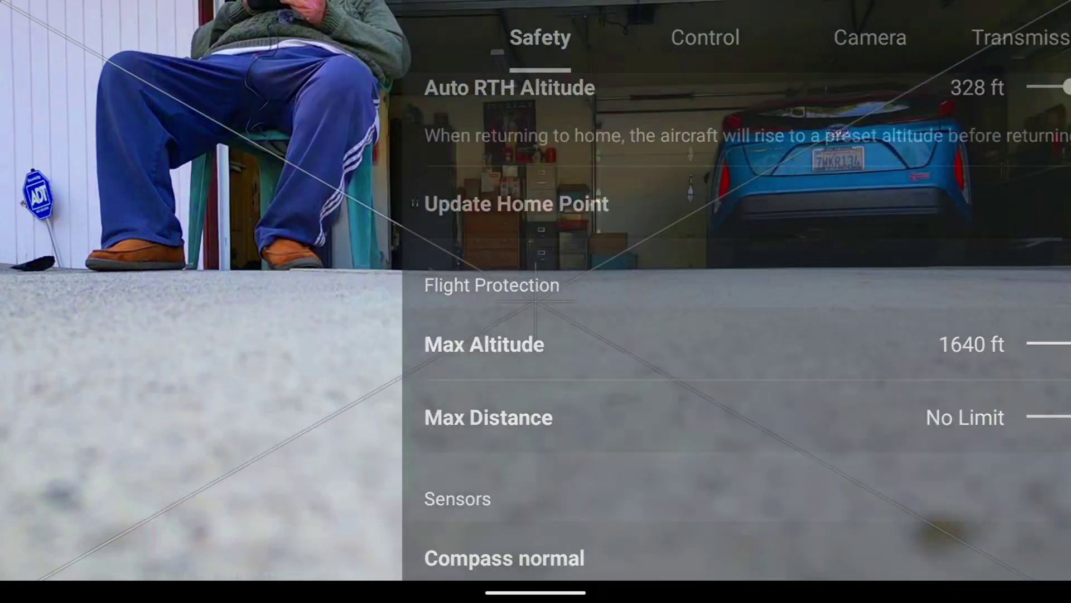